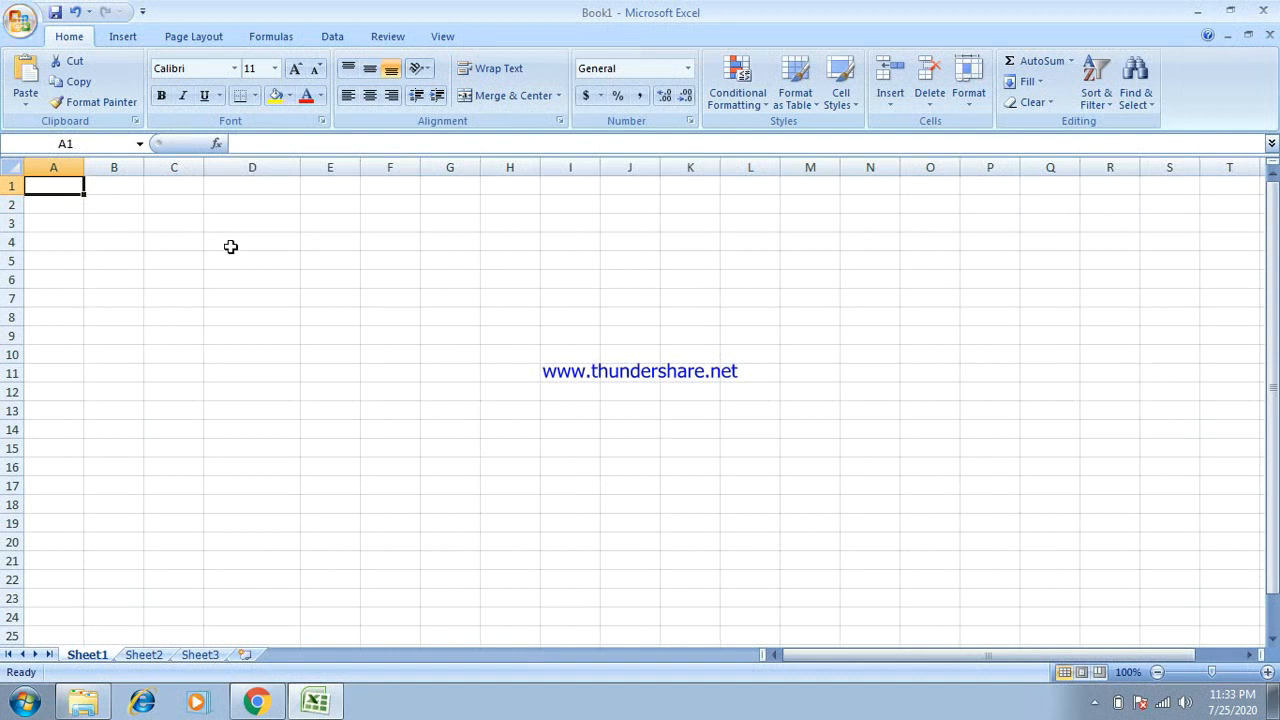
- Enter the headings ID in cell A1 and First Name in cell B1
click(97, 279)
click(86, 220)
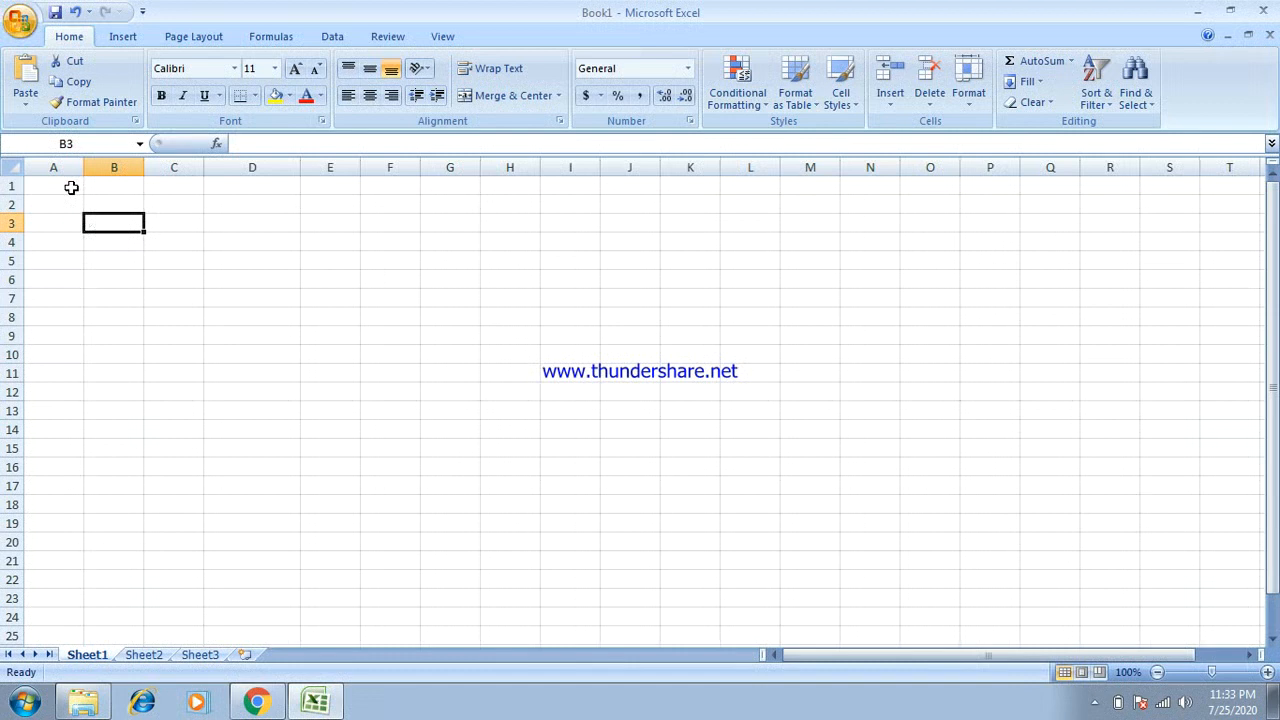
click(71, 188)
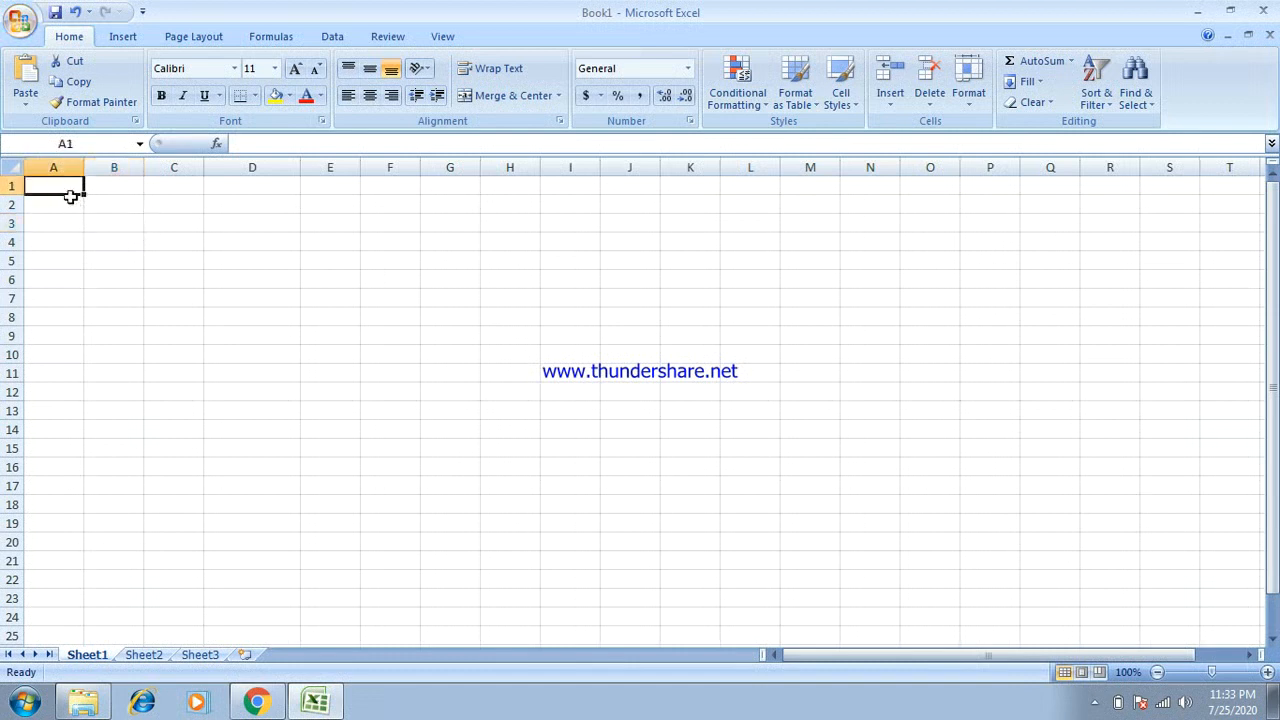
text(ID)
key(Tab)
text(F)
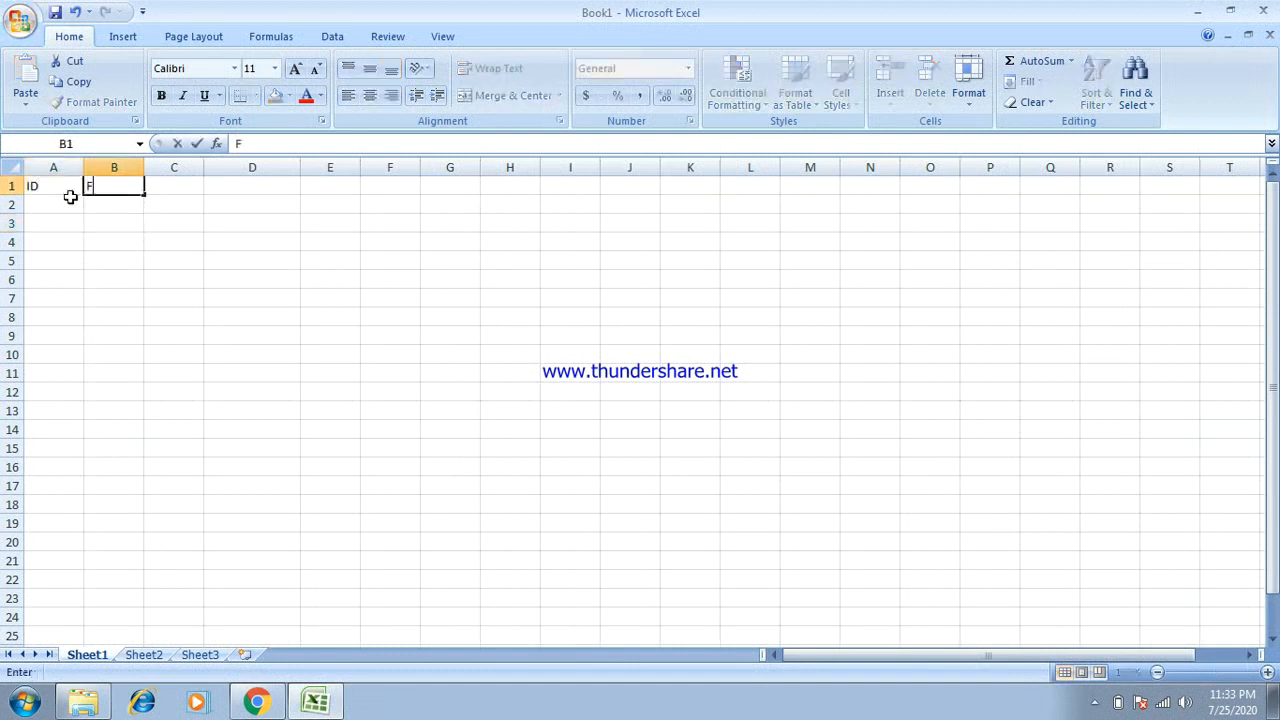
text(First)
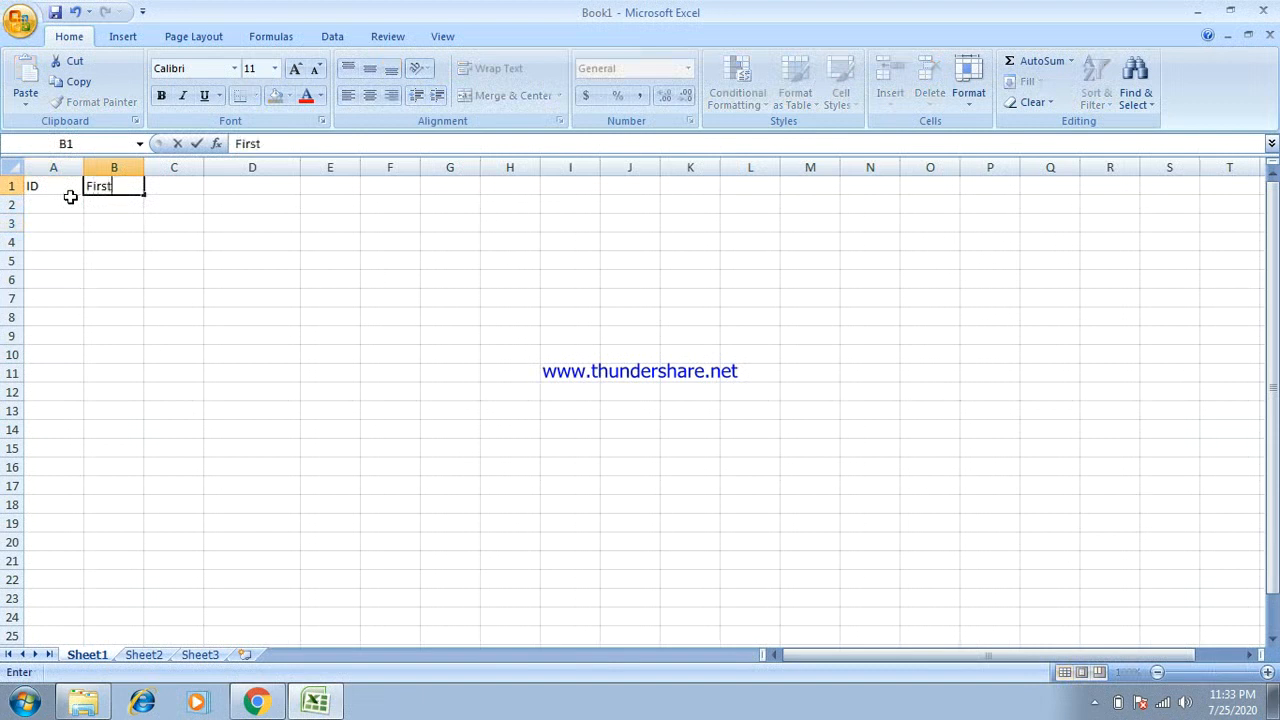
text( Name)
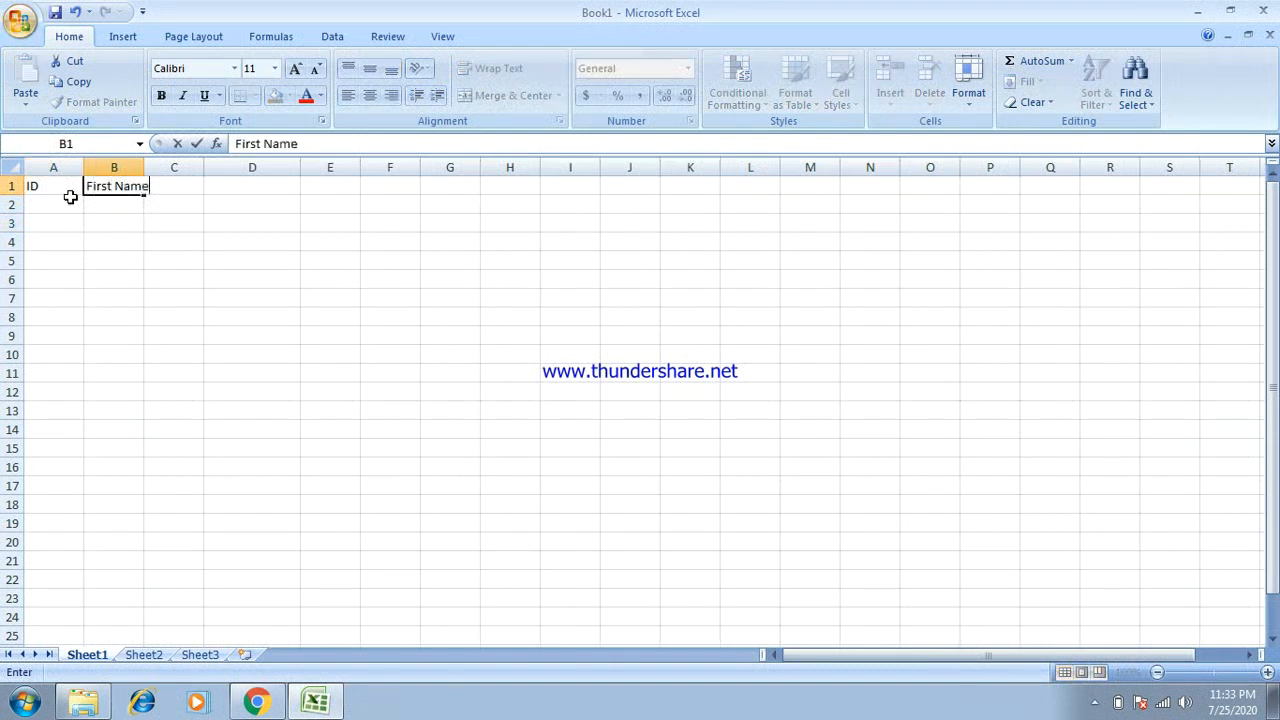
key(Tab)
- Enter the headings Last Name in cell C1 and Salary in cell D1
text(La)
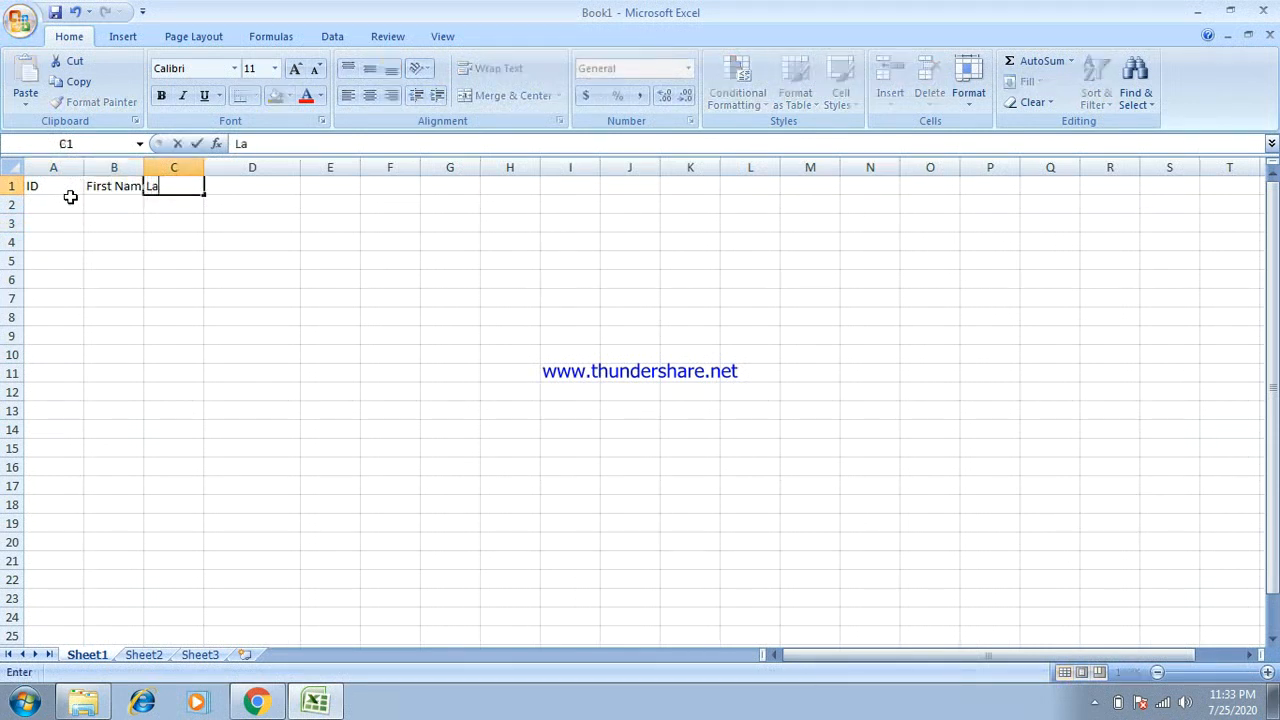
text(st Name)
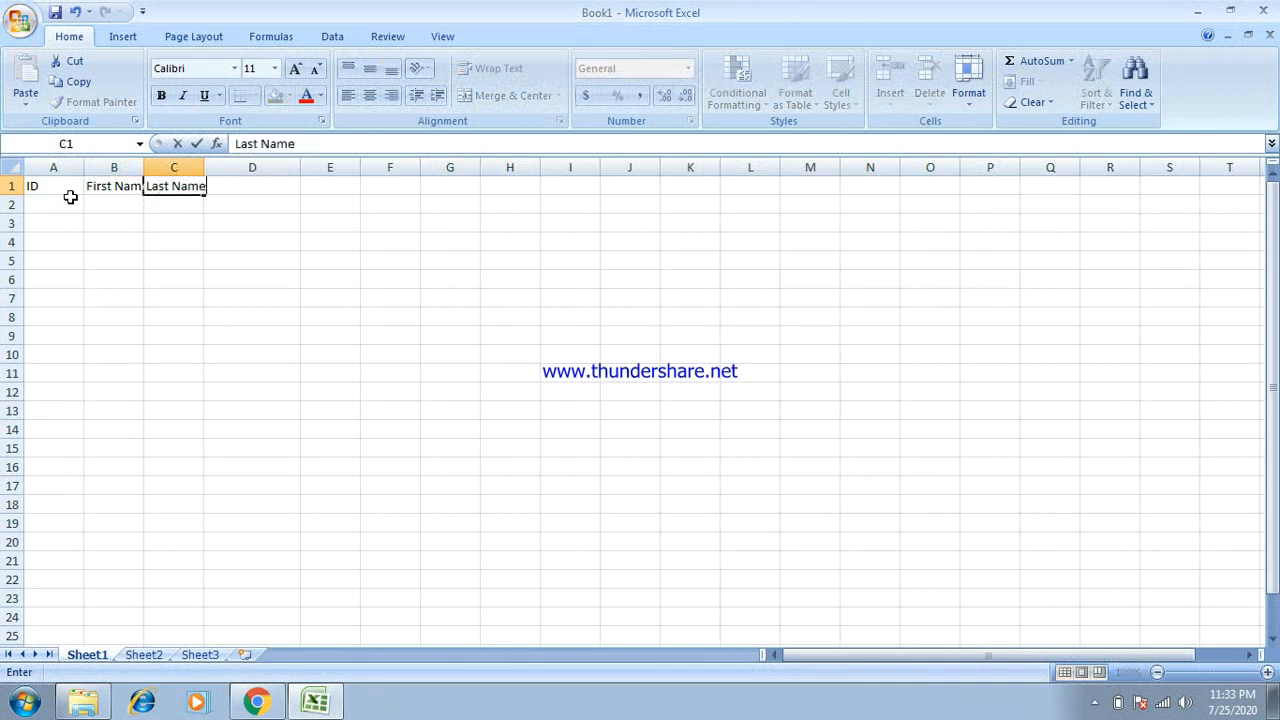
key(Tab)
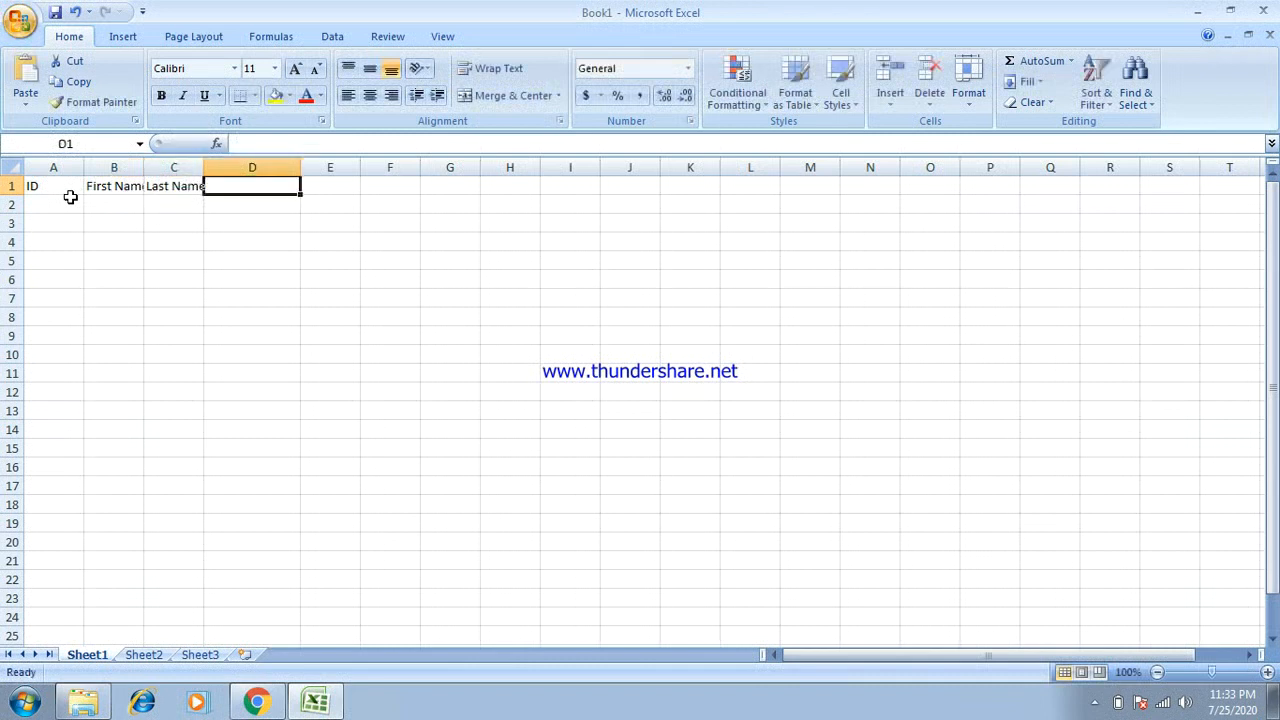
text(Salr)
key(BackSpace)
text(a)
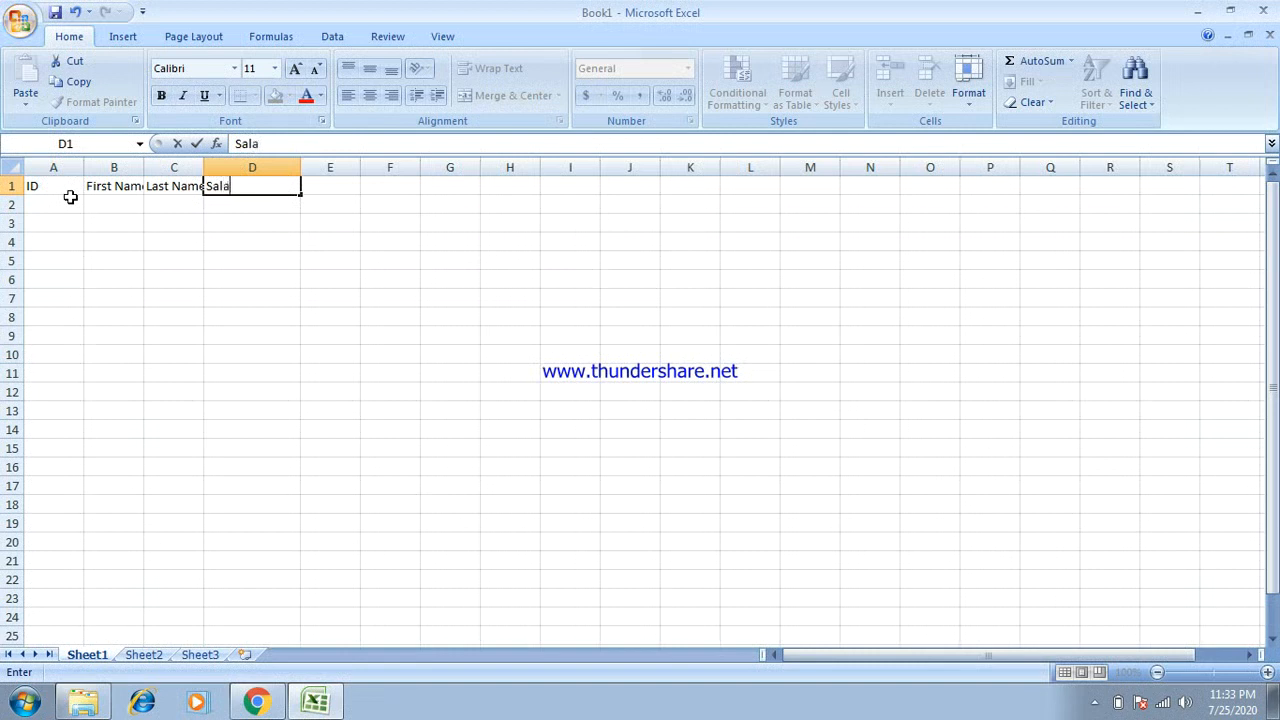
text(ry)
key(Tab)
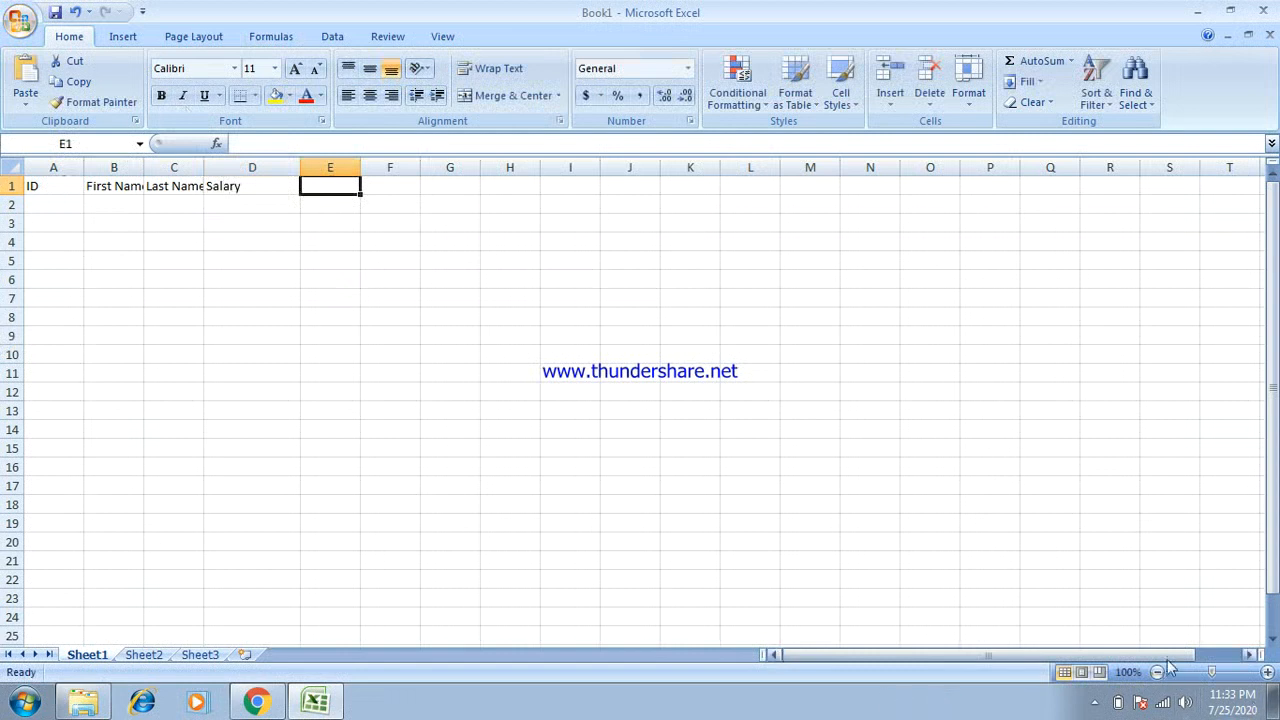
- AutoFit the widths of columns B and C to the First Name and Last Name headings
click(1267, 673)
click(1267, 673)
click(1267, 673)
click(1267, 673)
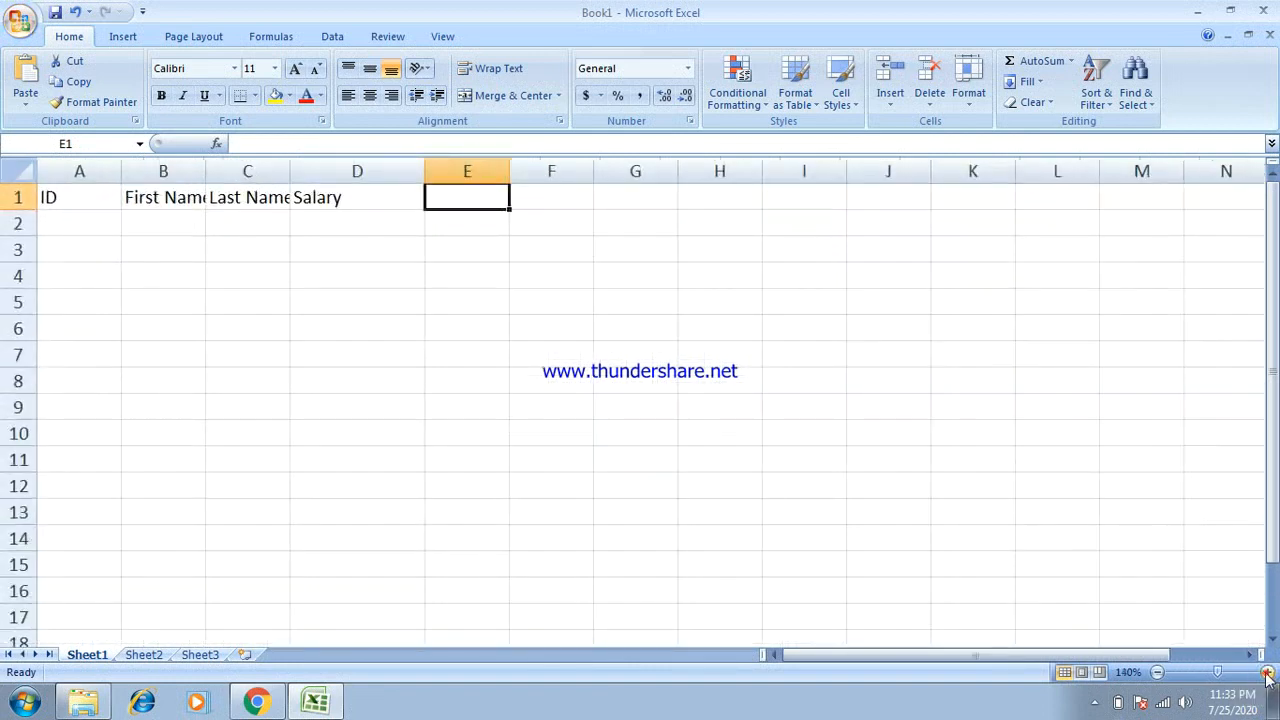
click(1267, 673)
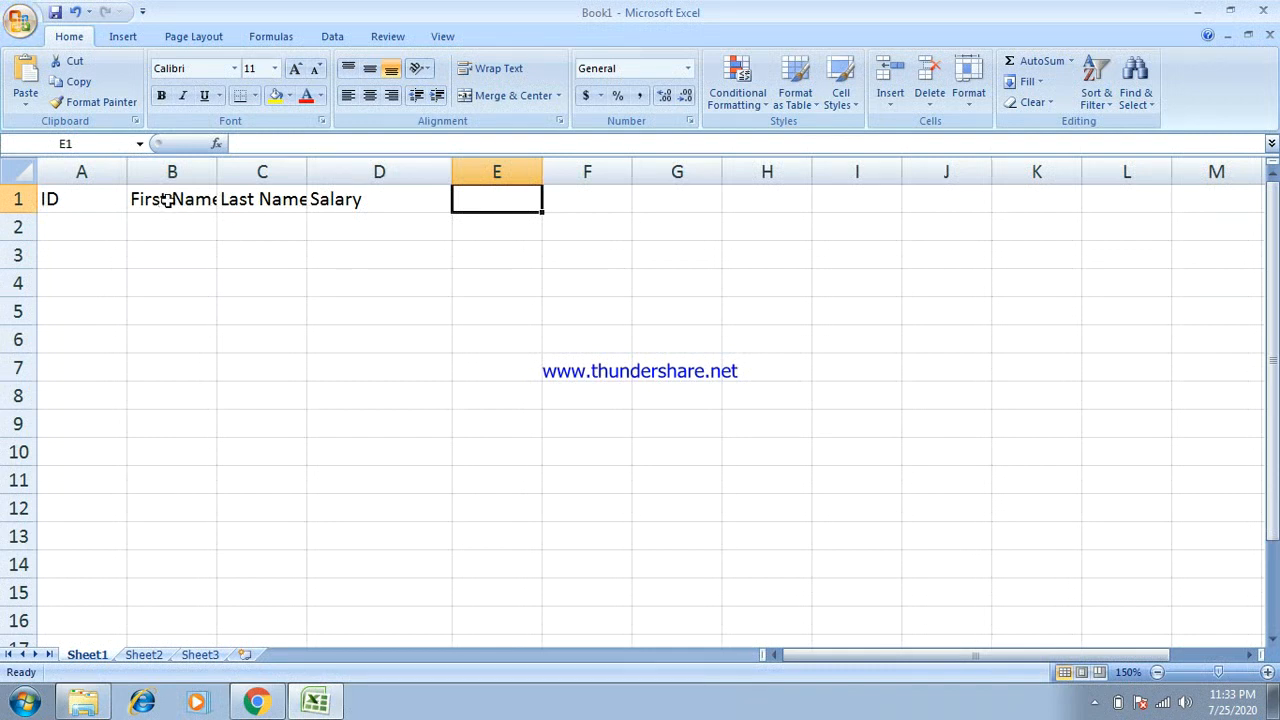
double_click(217, 174)
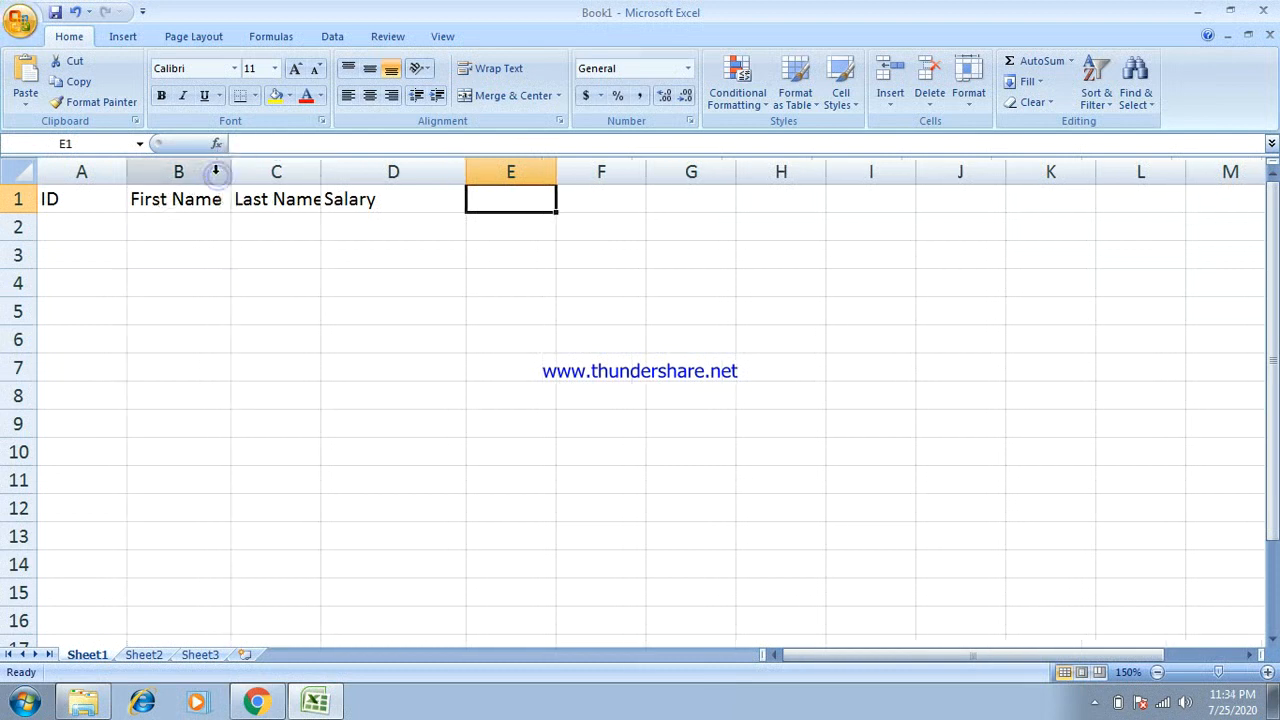
double_click(320, 178)
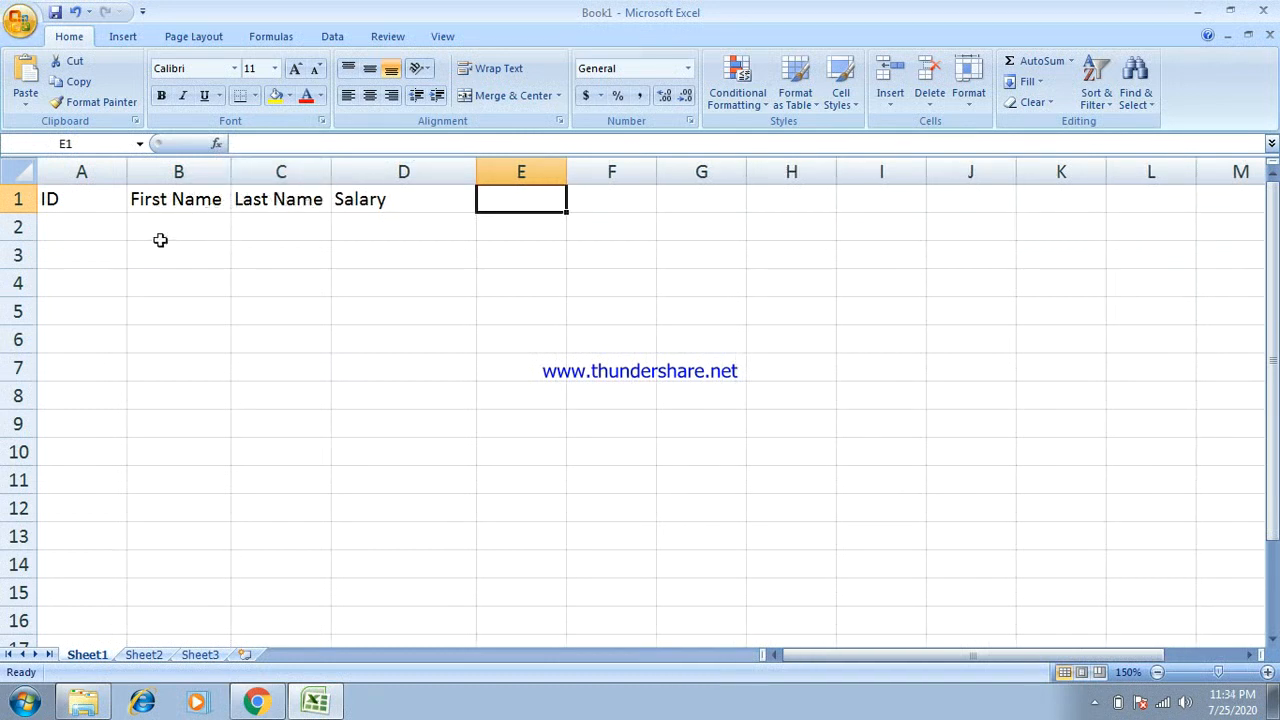
- Enter the IDs 1, 2 and 3 in cells A2 to A4
click(108, 228)
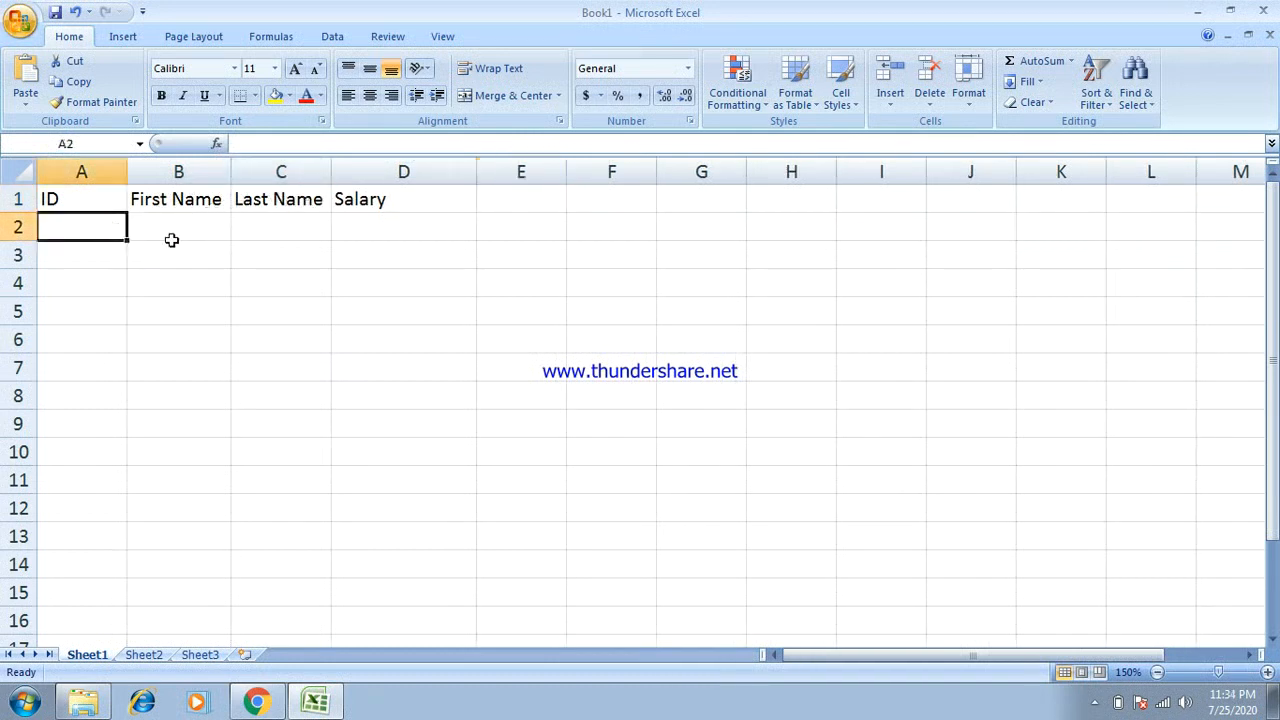
text(1)
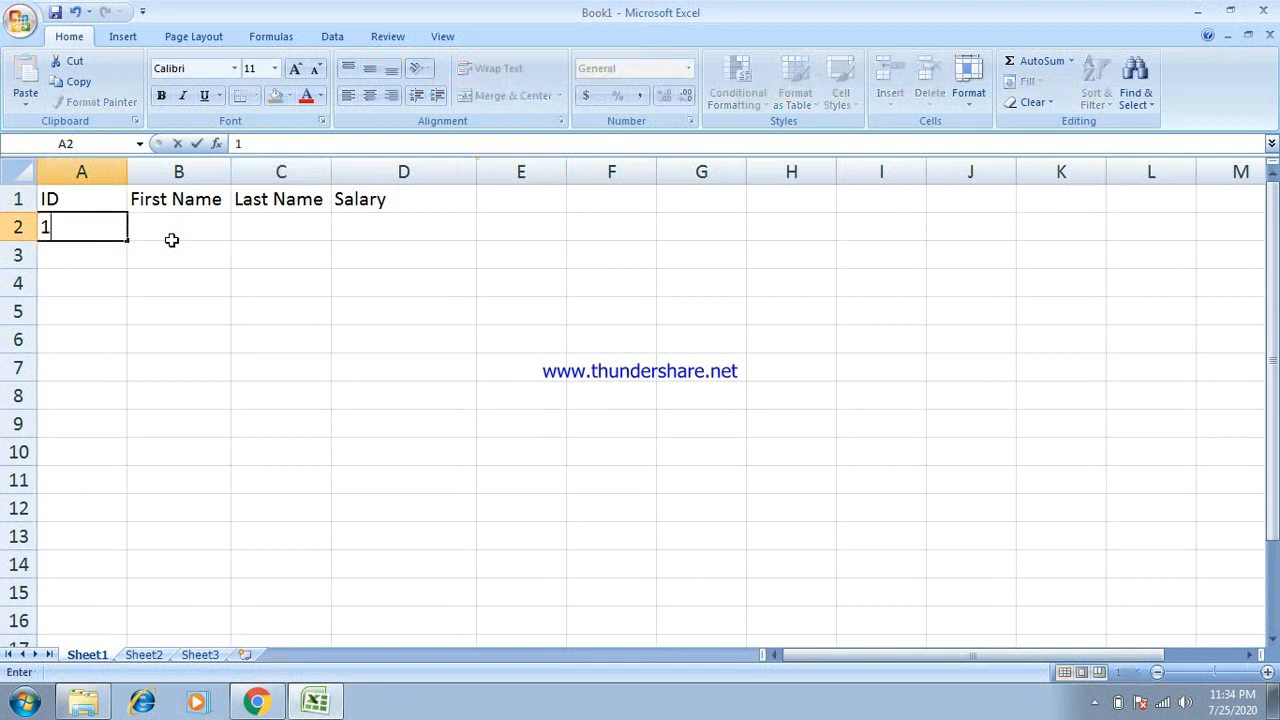
key(Return)
text(2)
key(Return)
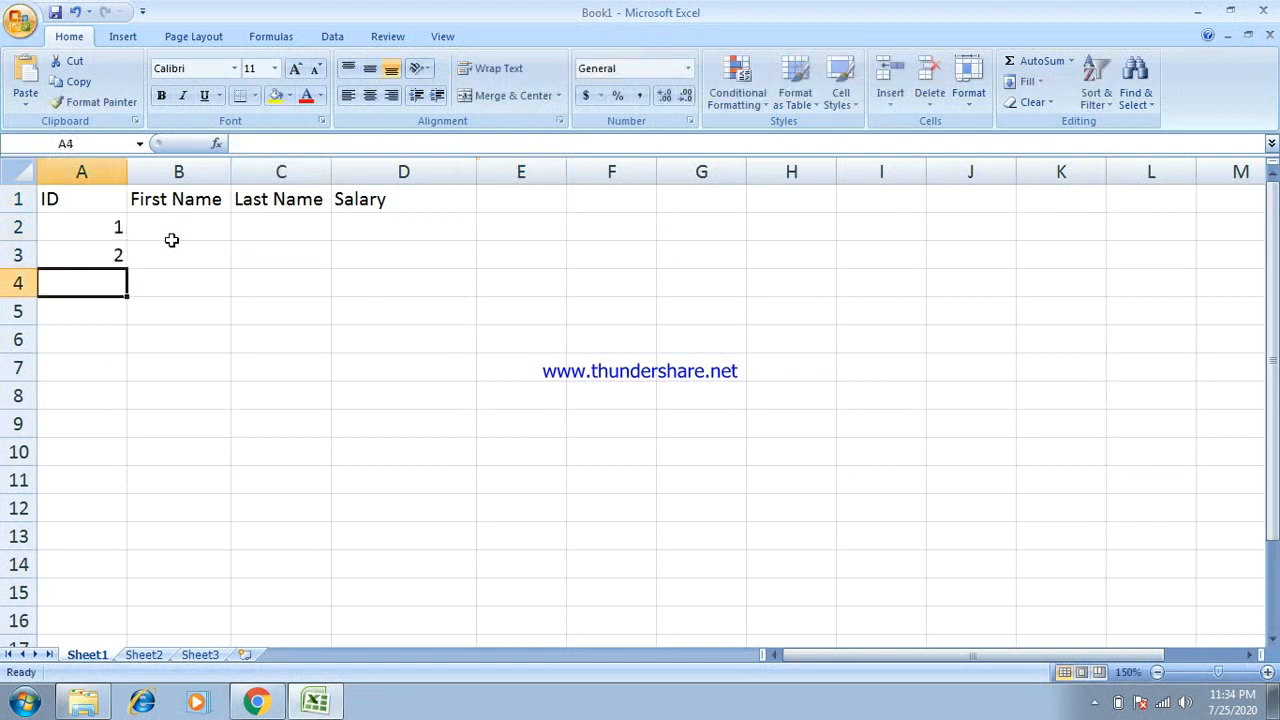
text(3)
key(Up)
key(Up)
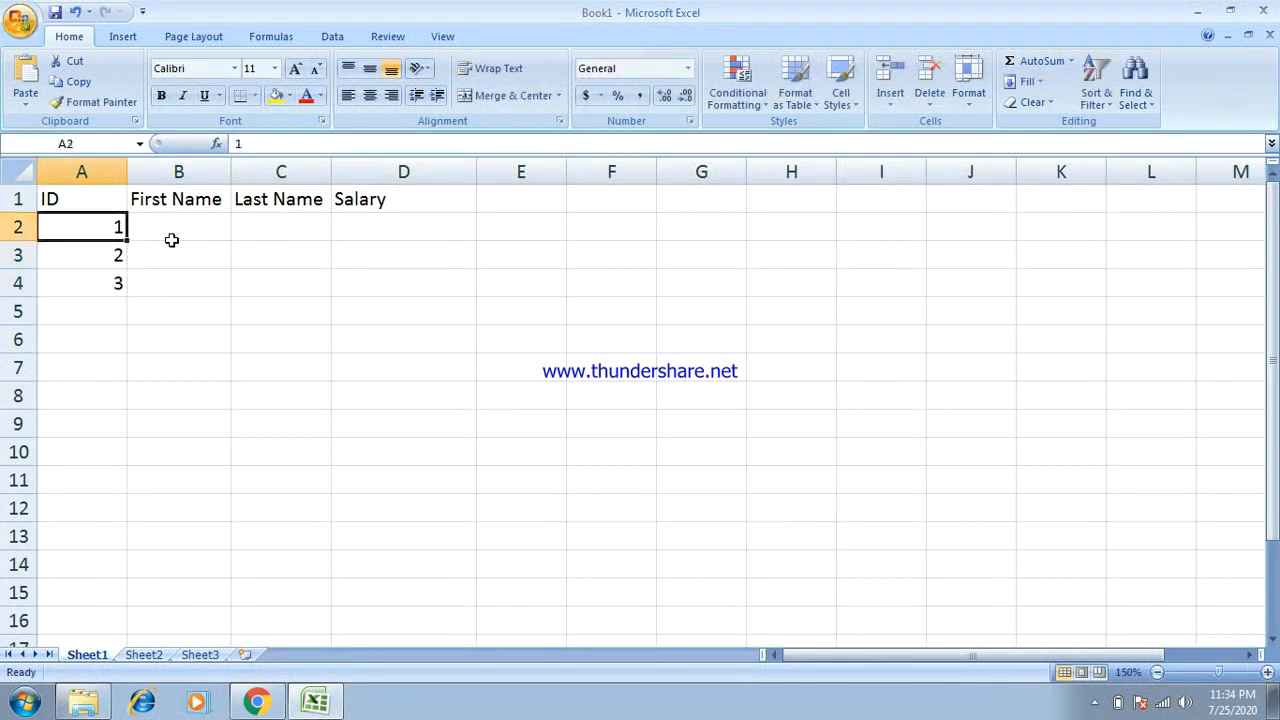
- Extend the ID number series from A2:A4 down to cell A6 with AutoFill
click(96, 228)
drag(96, 228, 122, 341)
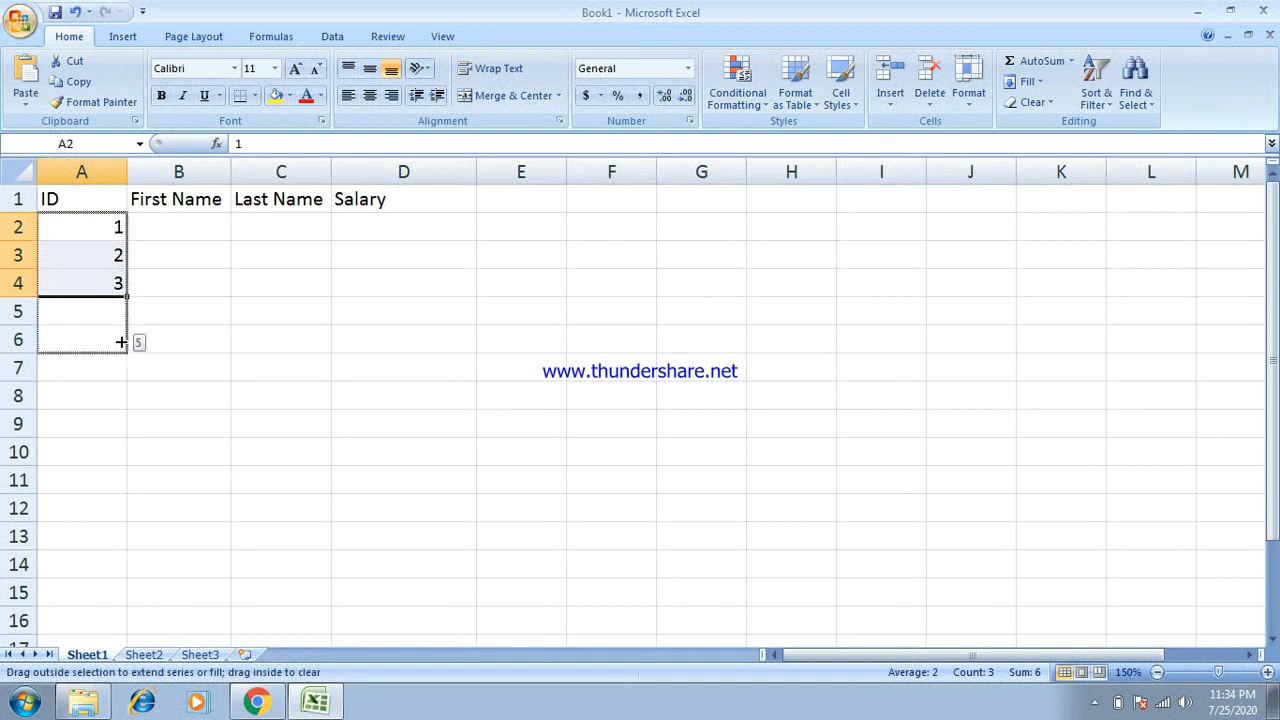
mouse_move(121, 342)
mouse_down()
mouse_move(134, 322)
mouse_move(132, 408)
mouse_move(117, 344)
mouse_up()
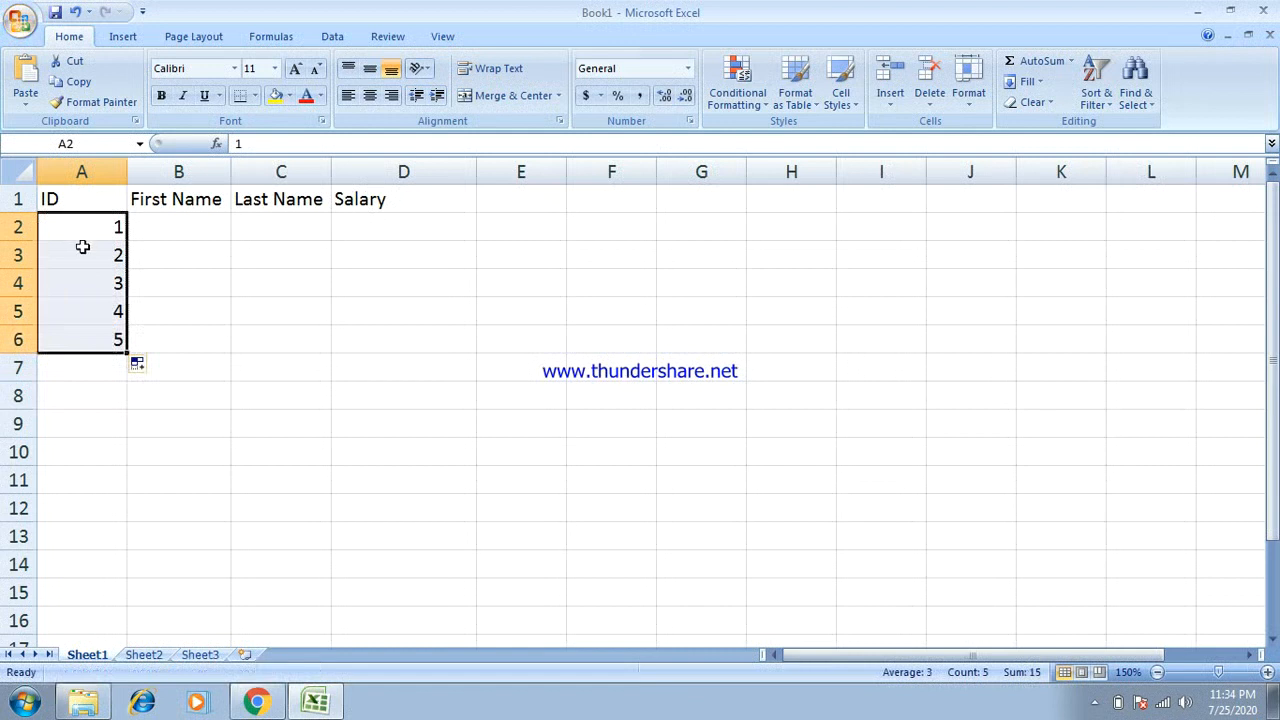
- Enter the first person's first name in cell B2 and last name in cell C2
click(170, 217)
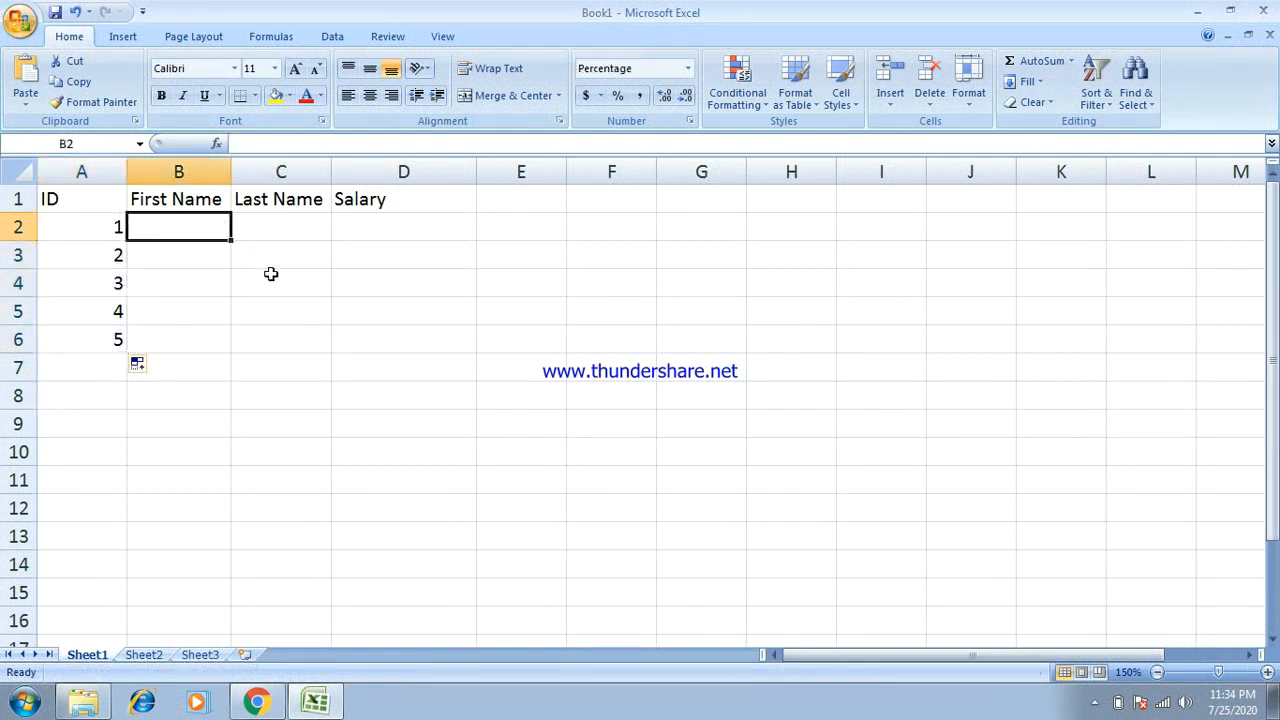
text(Emil)
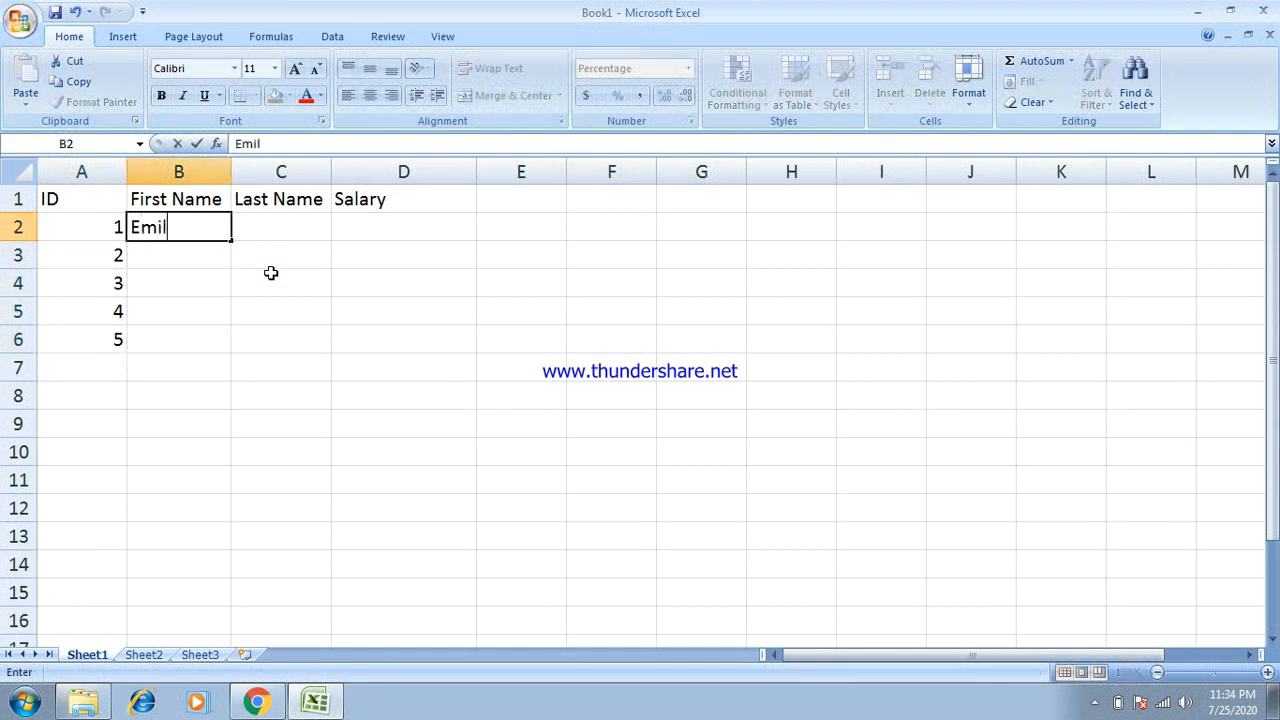
text(y)
key(Up)
key(Right)
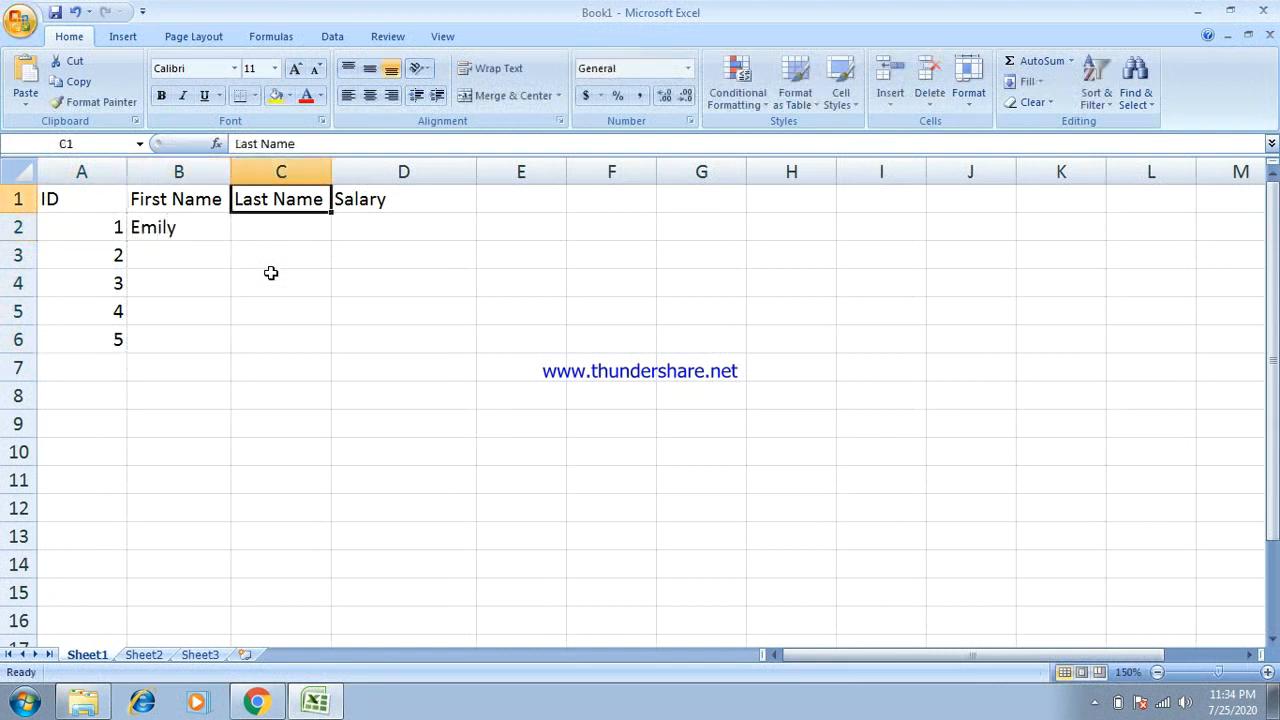
key(Down)
text(Smith)
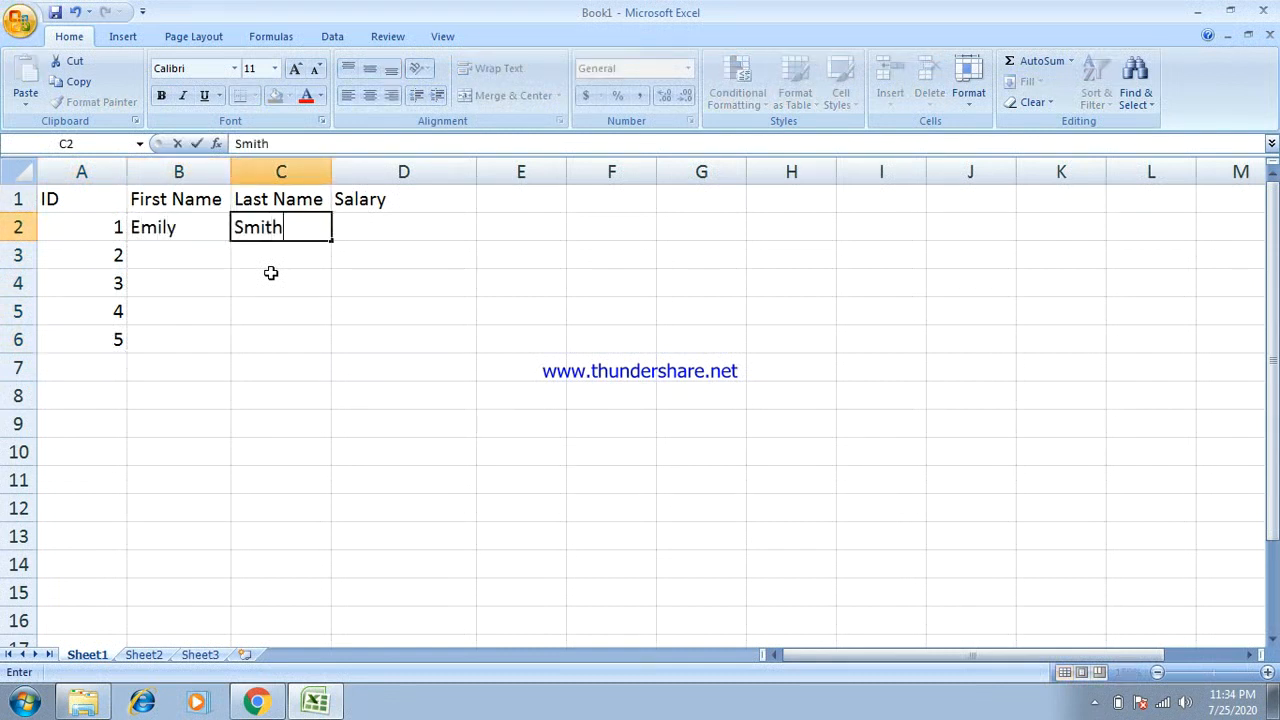
key(Return)
- Enter the second person's first name in cell B3 and last name in cell C3
key(Left)
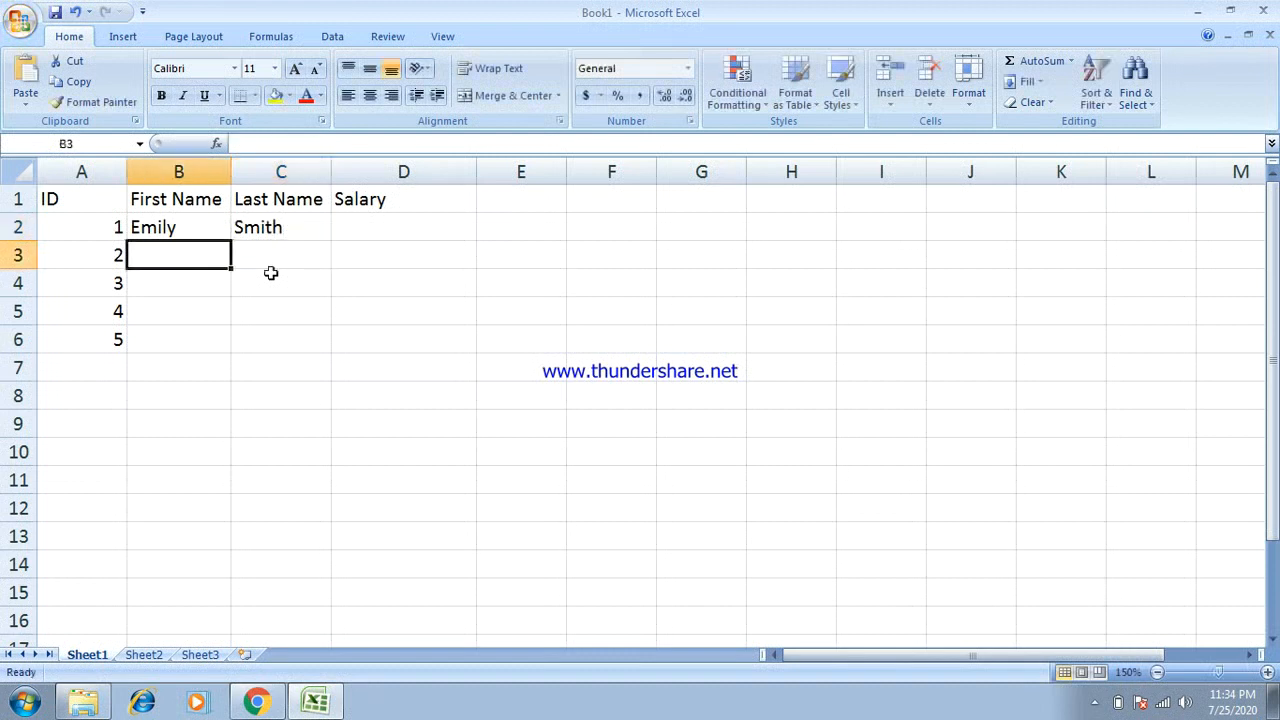
text(Jm)
key(BackSpace)
text(ames)
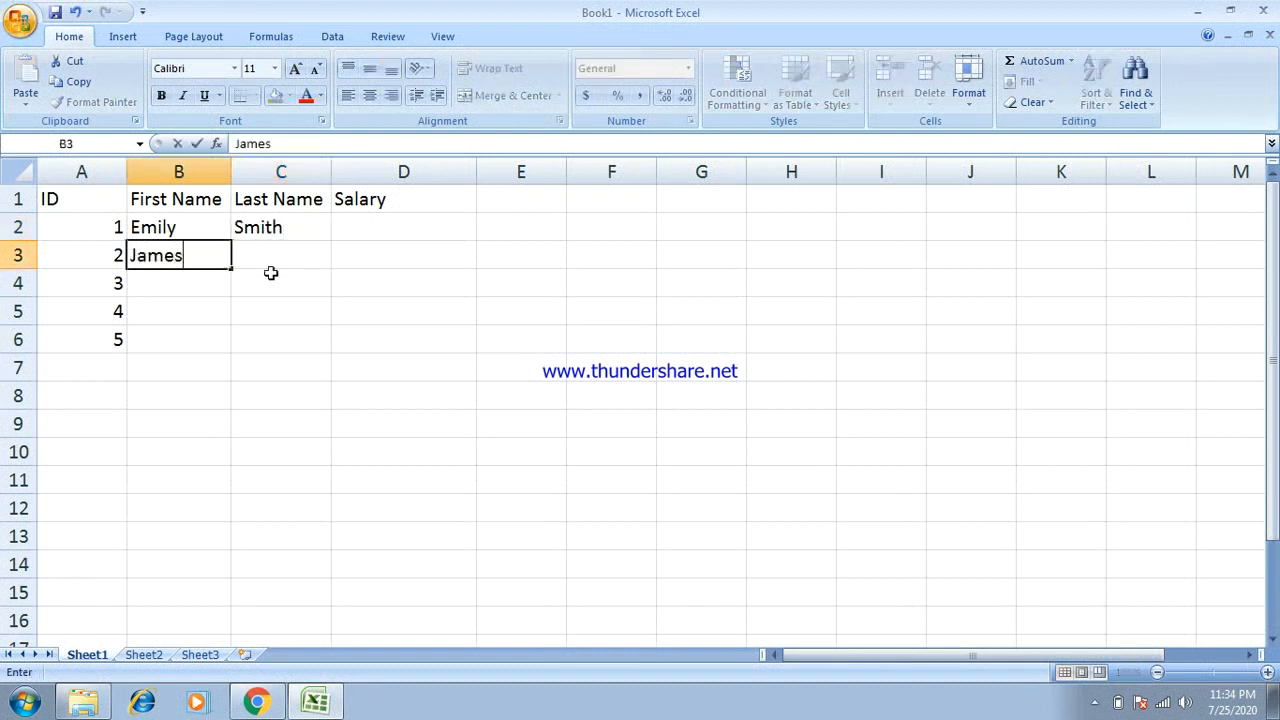
key(Tab)
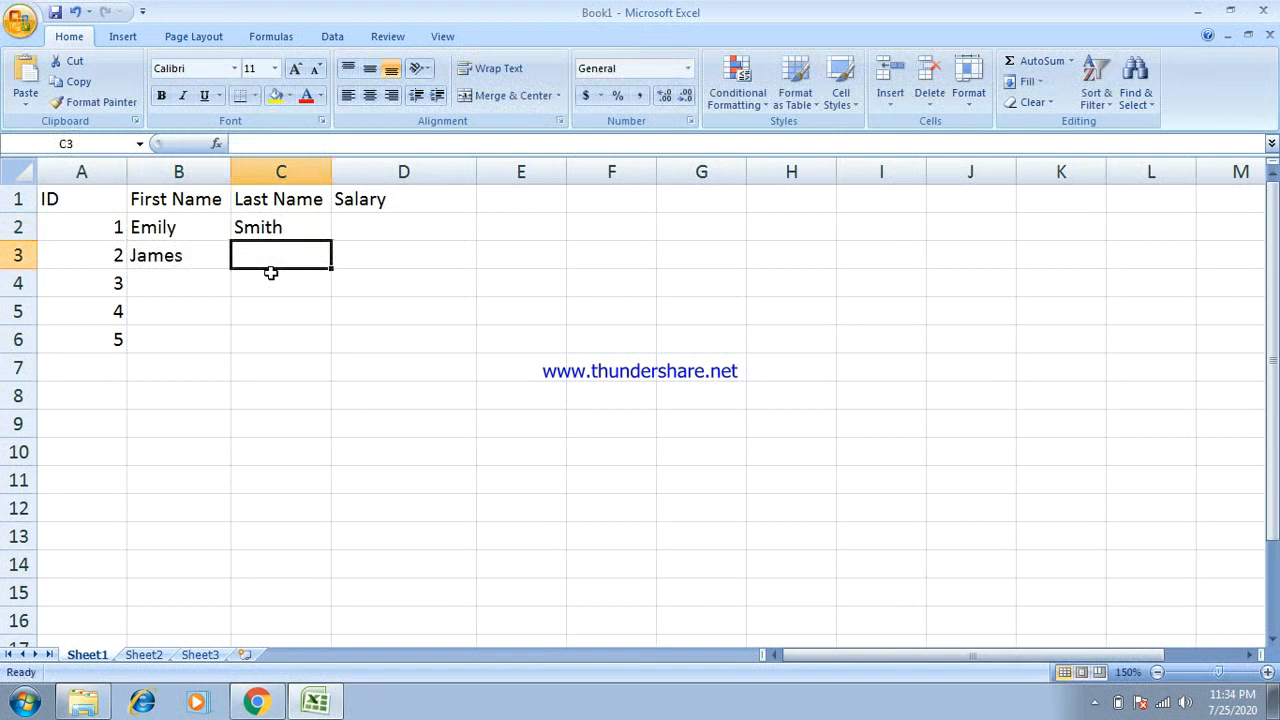
text(Anders)
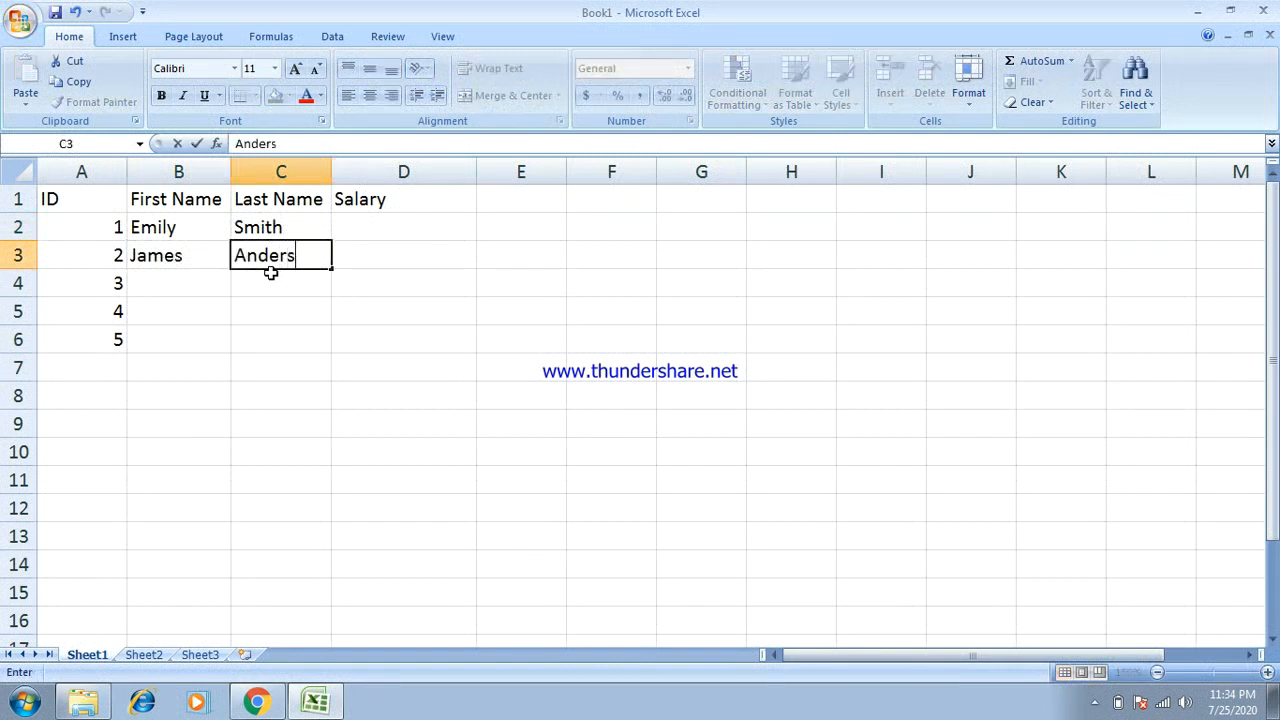
text(on)
key(Down)
- Enter the third person's first name in cell B4 and last name in cell C4
key(Left)
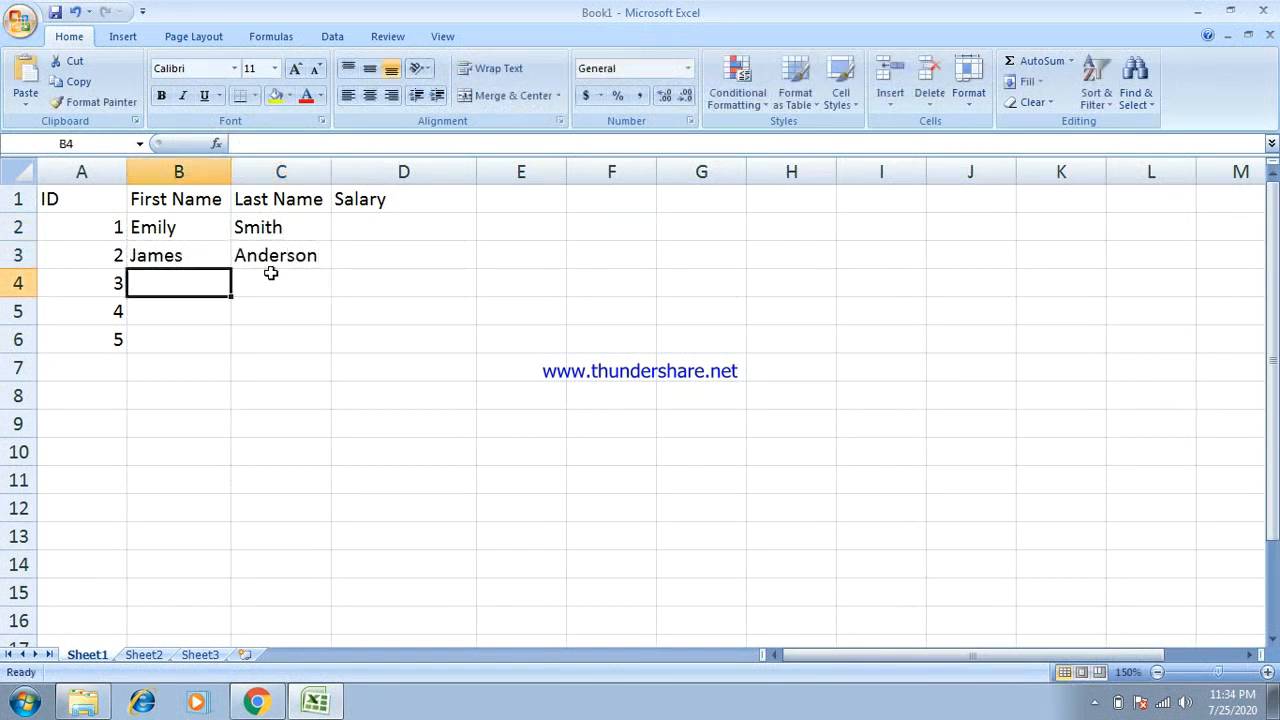
text(Mark)
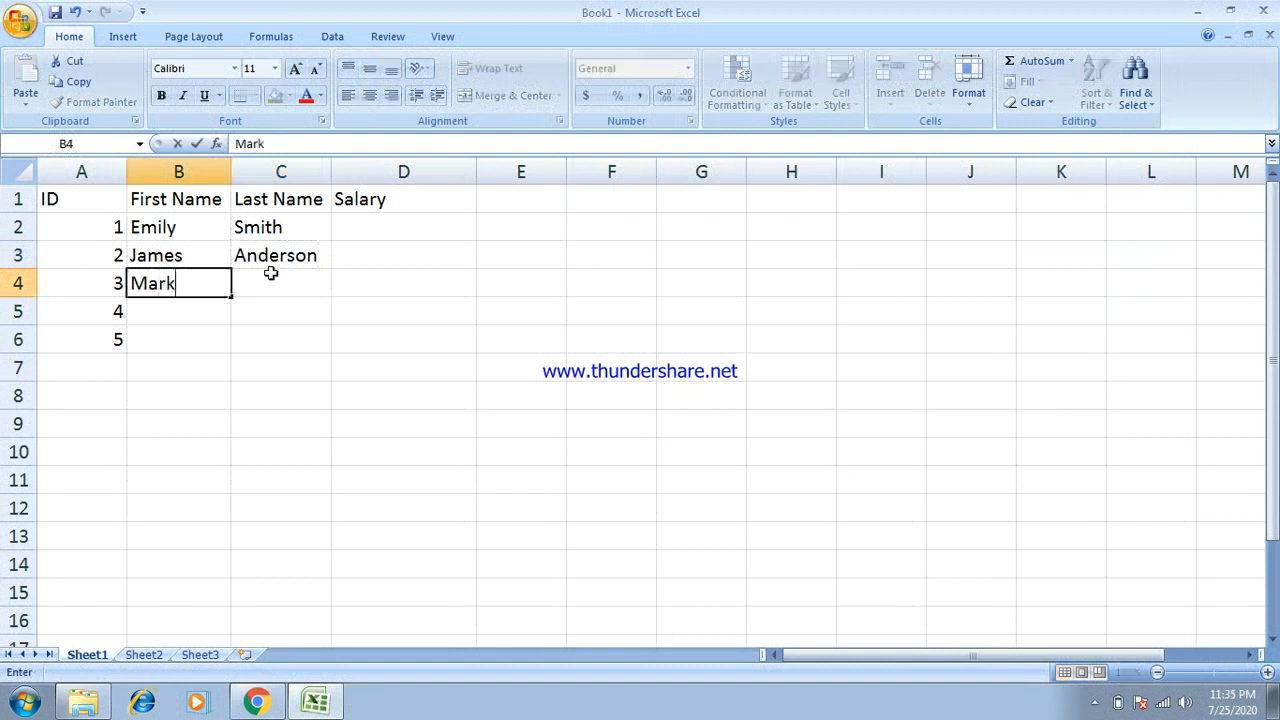
click(270, 282)
text(L)
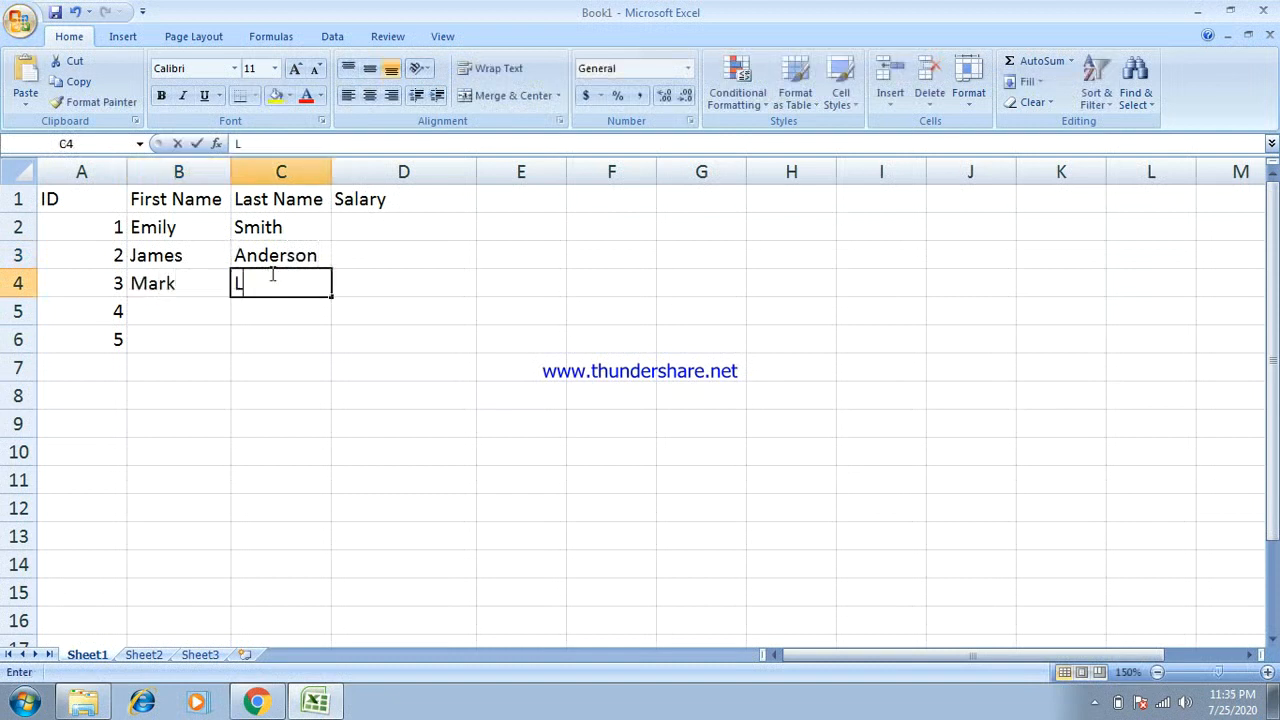
text(ewis)
key(Down)
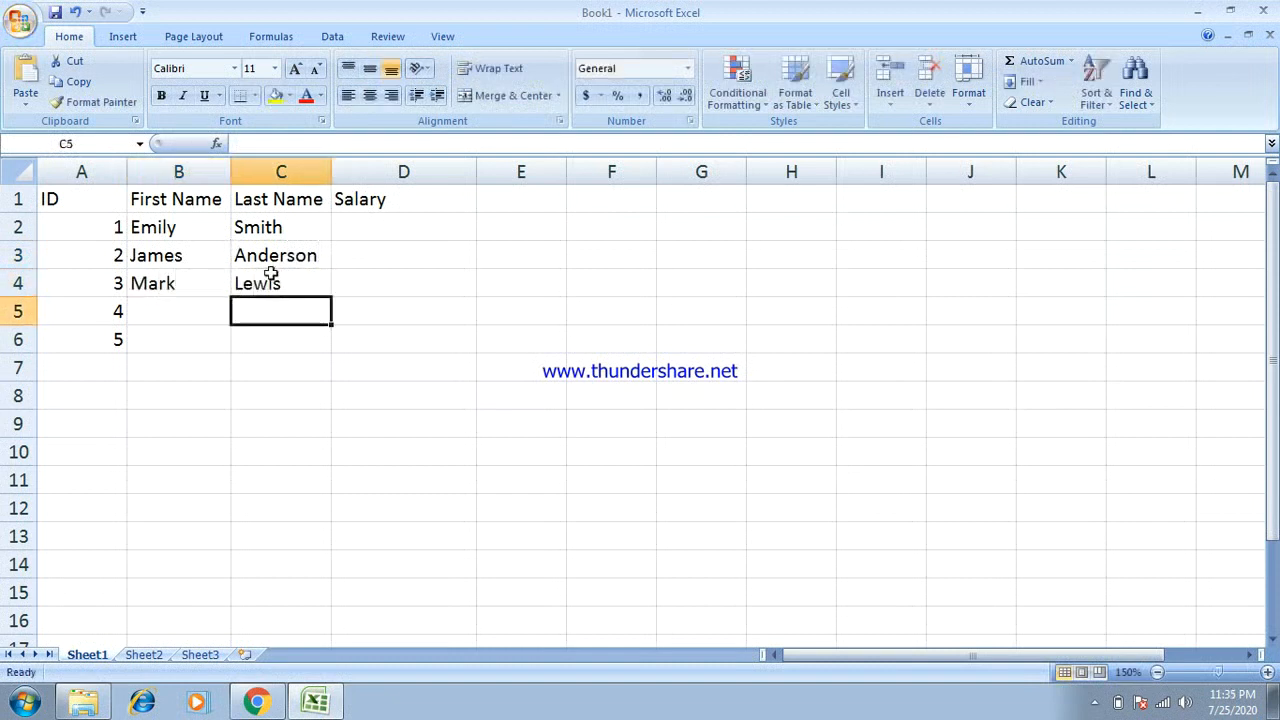
- Enter the fourth person's first name in cell B5 and last name in cell C5
key(Left)
text(Jessi)
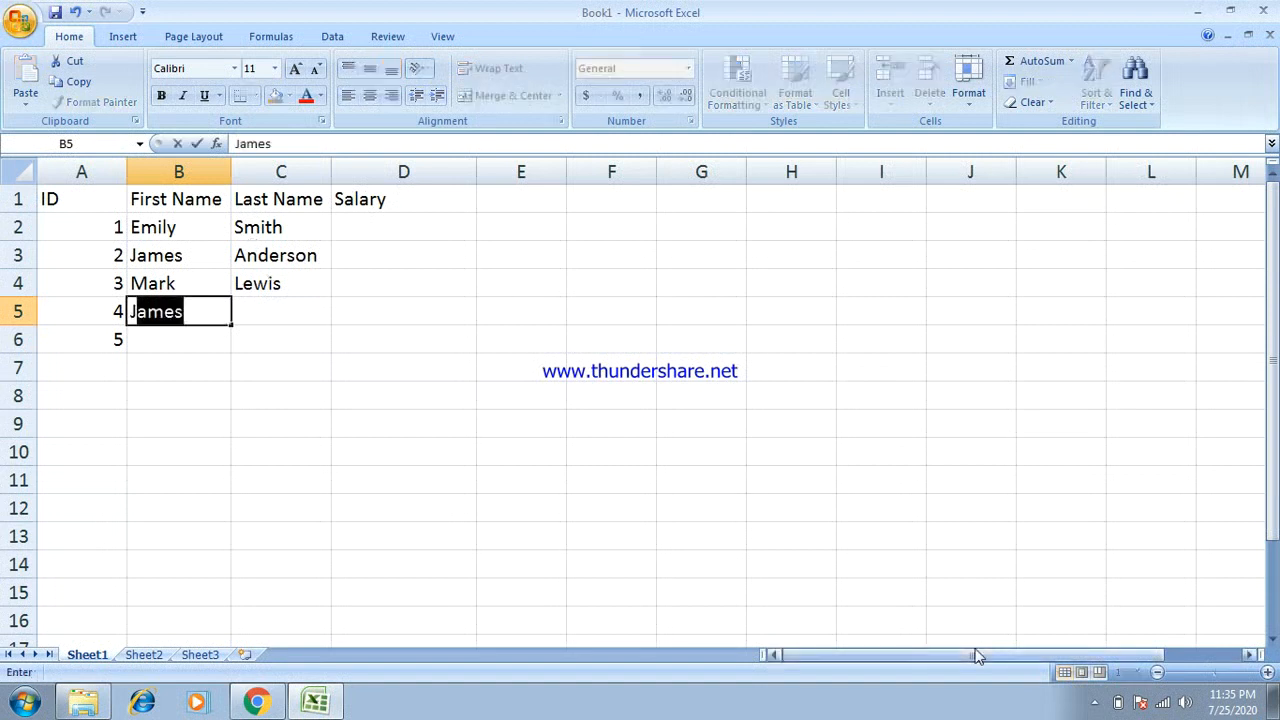
text(ca)
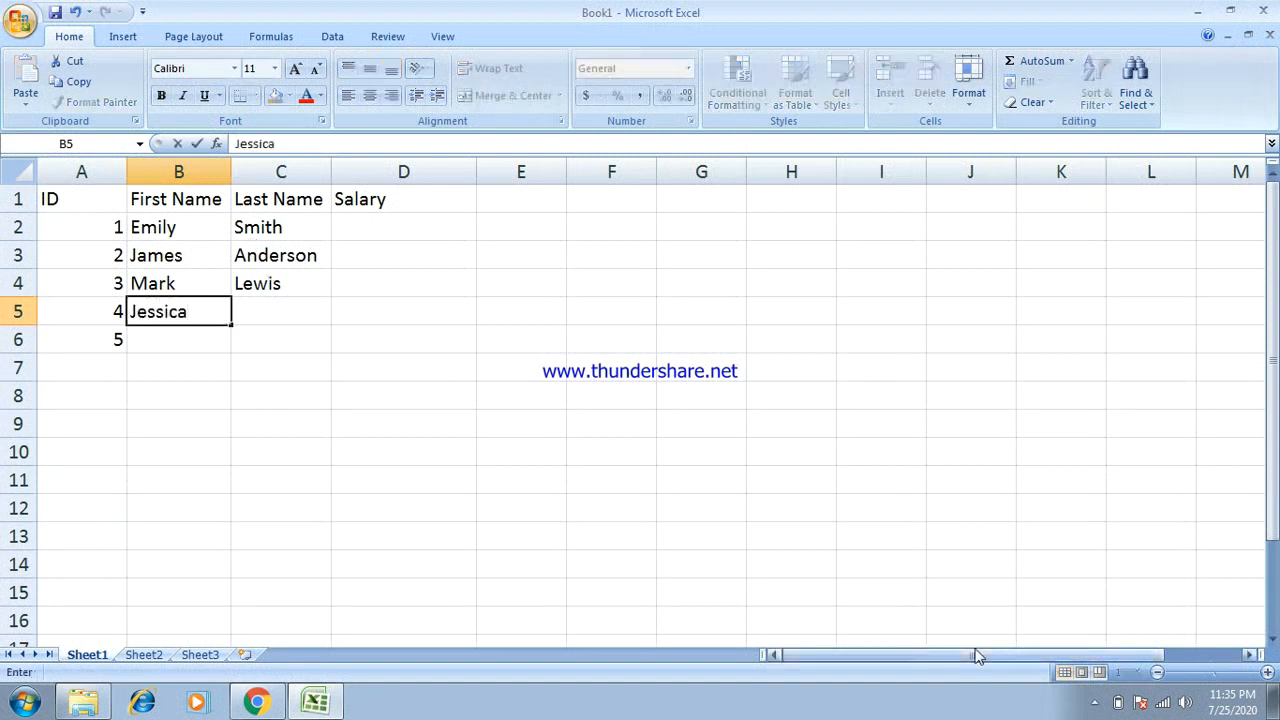
key(Return)
key(Up)
key(Right)
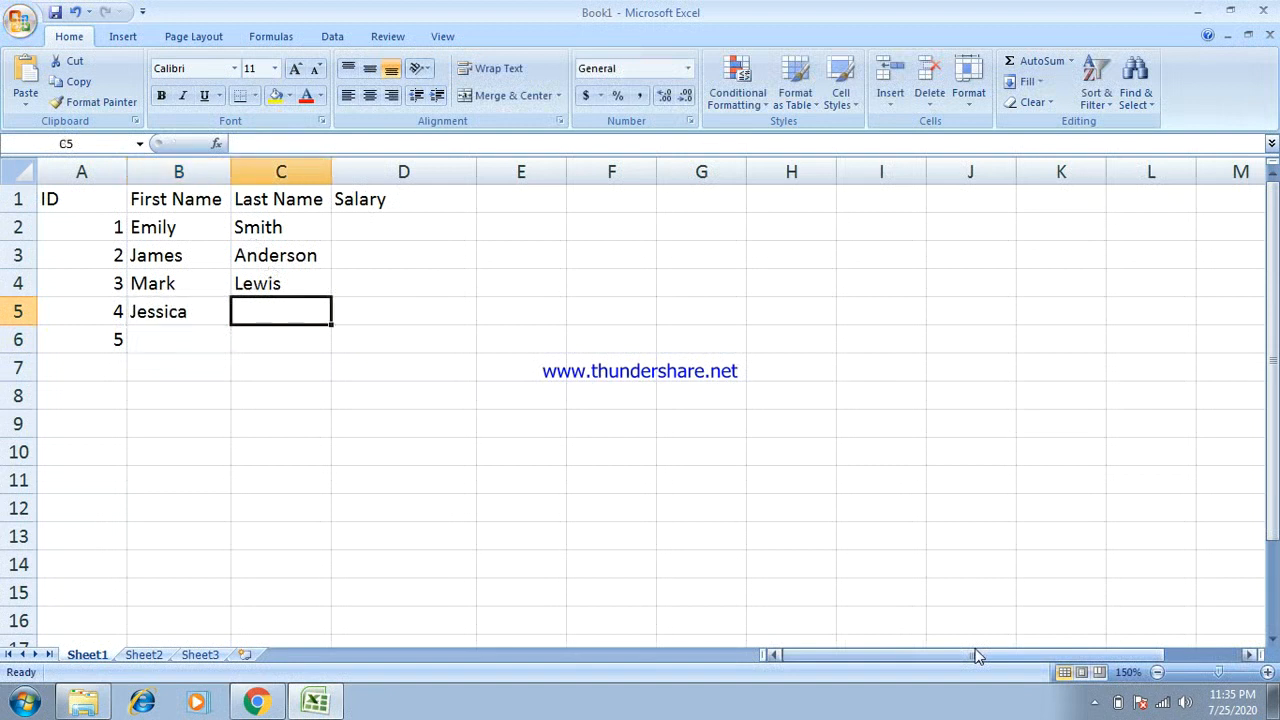
text(Clark)
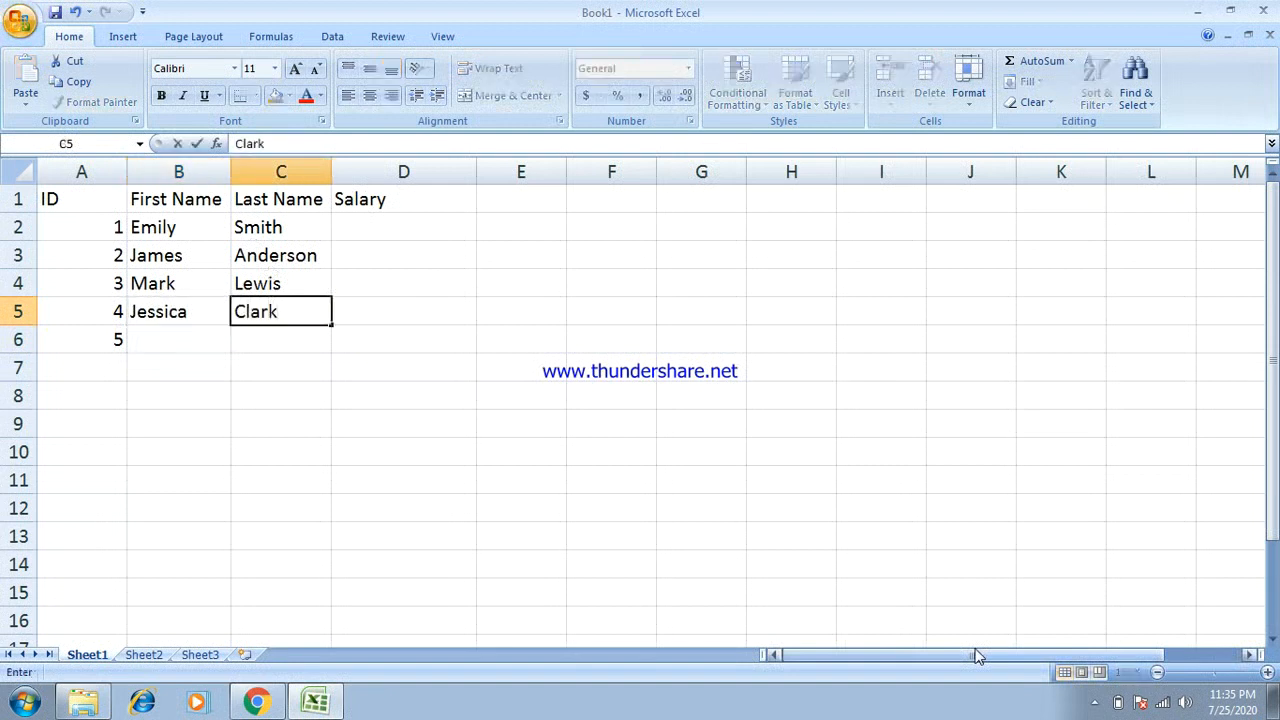
key(Return)
- Enter the fifth person's first name in cell B6 and last name in cell C6
text(Richard)
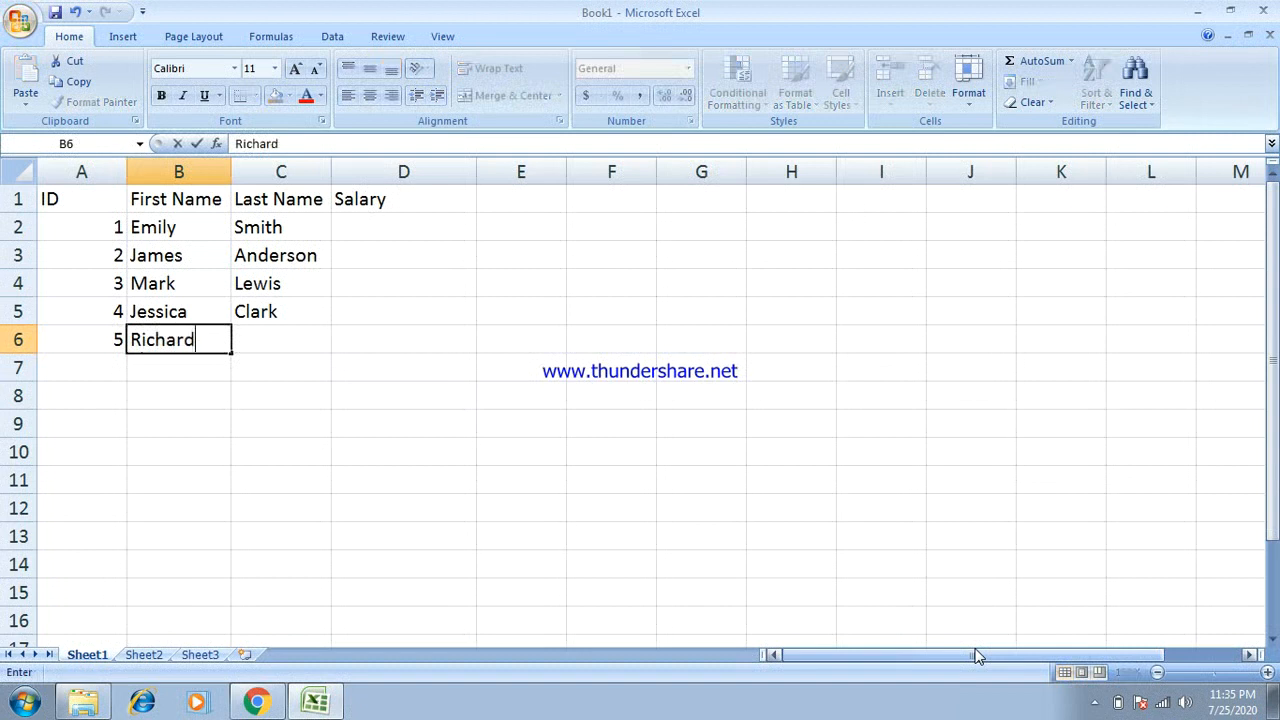
key(Tab)
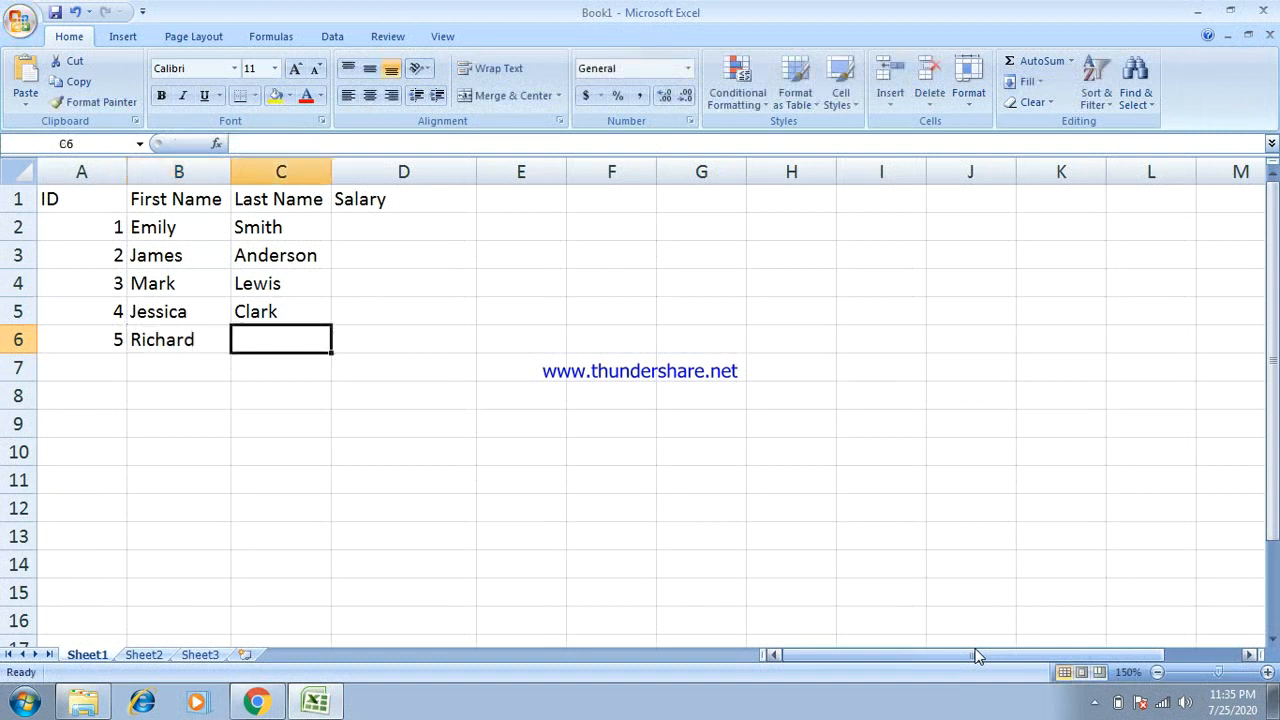
text(Walke)
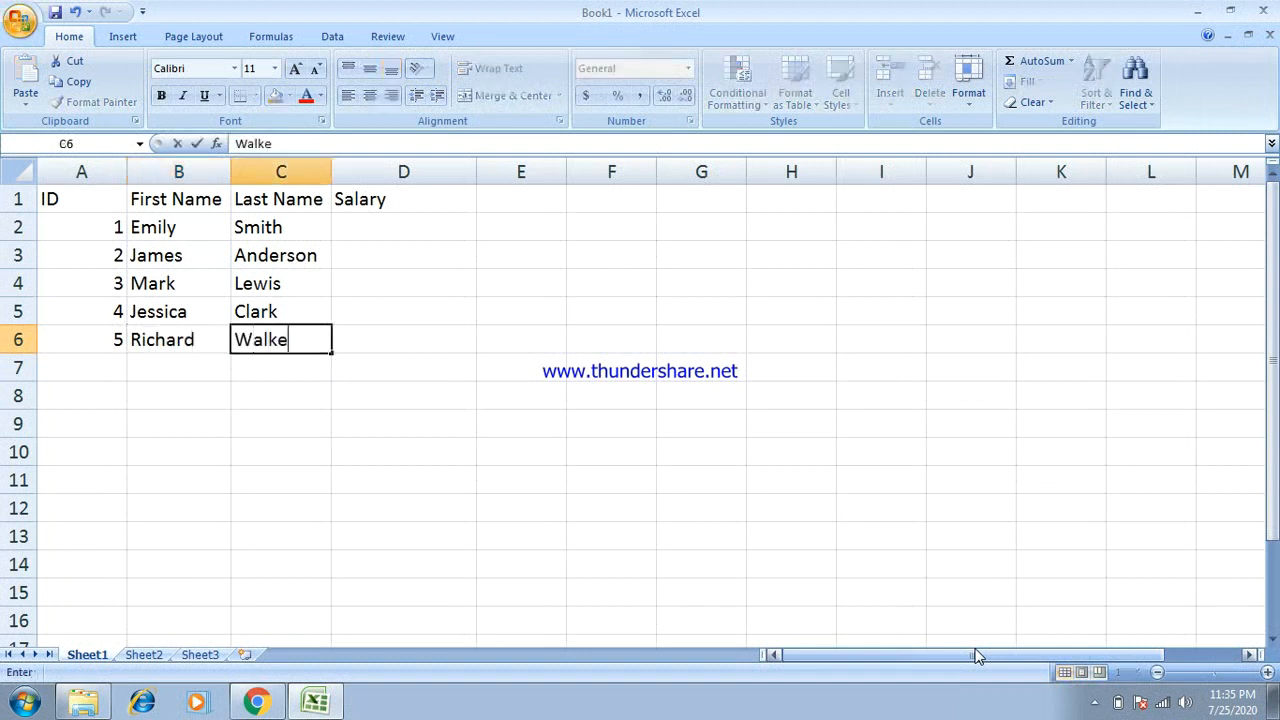
key(Up)
- Enter the first two salaries, 25000 in cell D2 and 30000 in cell D3
key(Up)
key(Up)
key(Up)
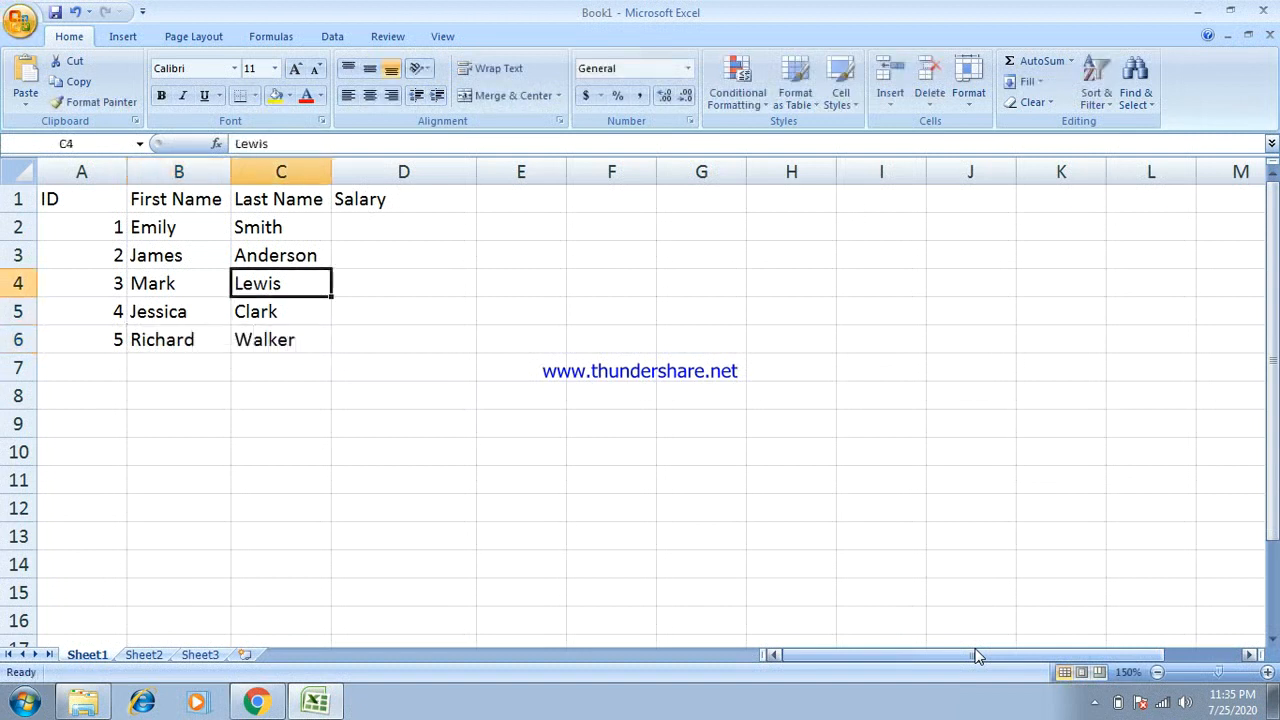
key(Right)
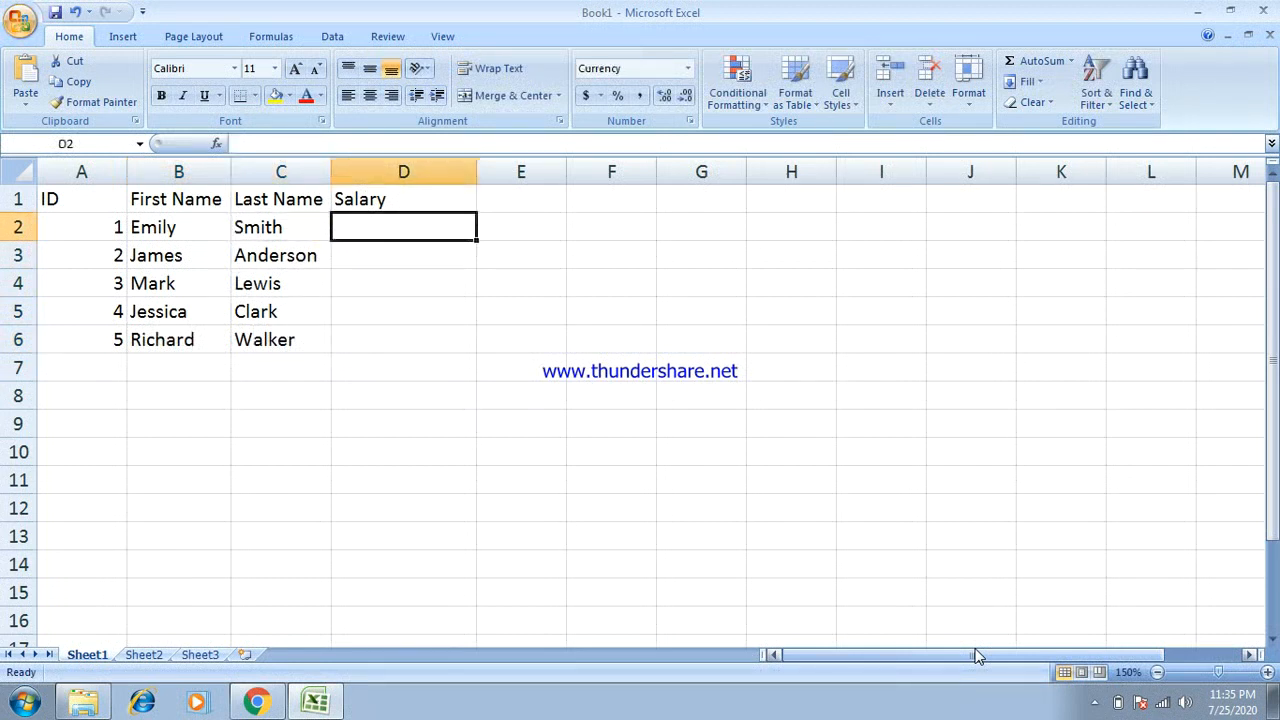
text(25000)
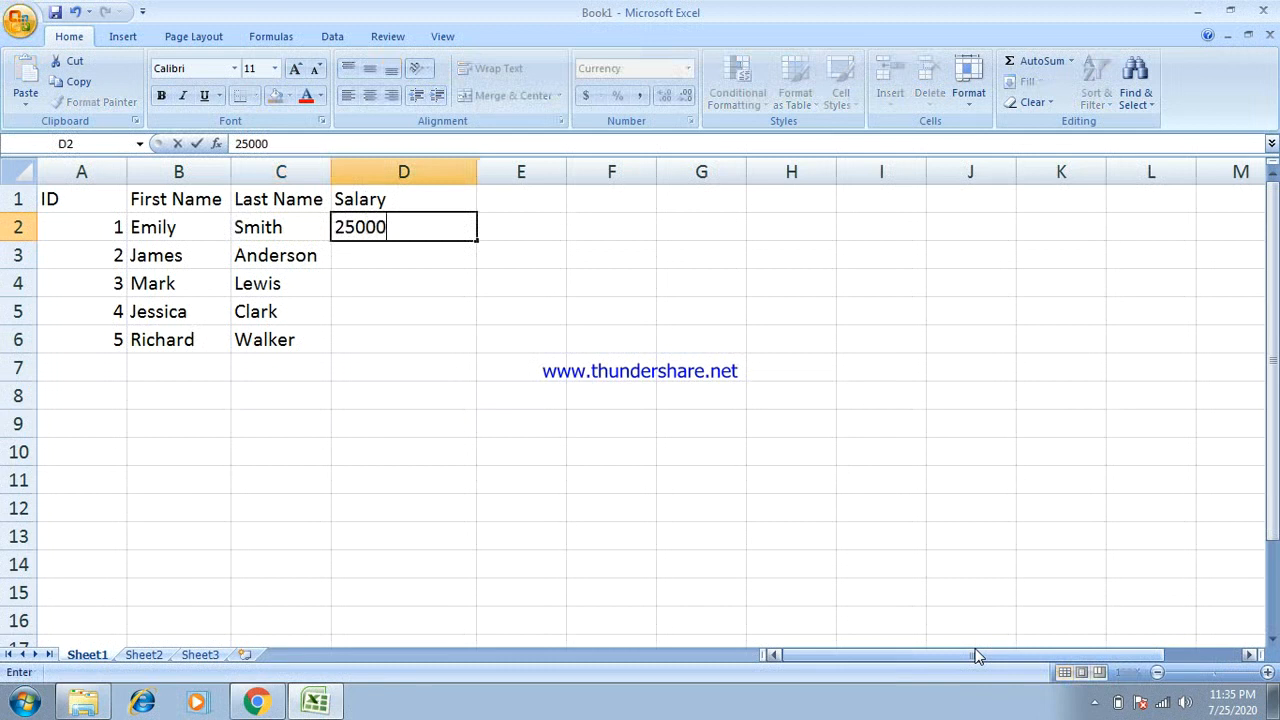
key(Return)
text(30000)
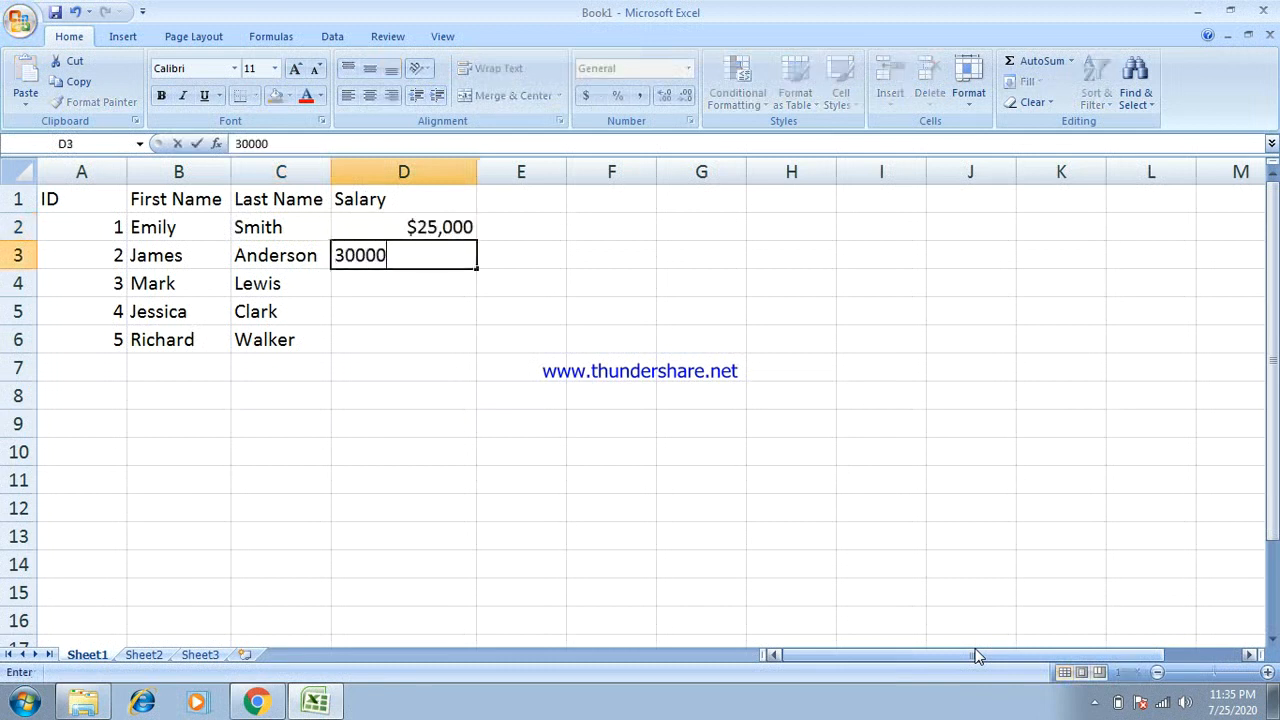
key(Return)
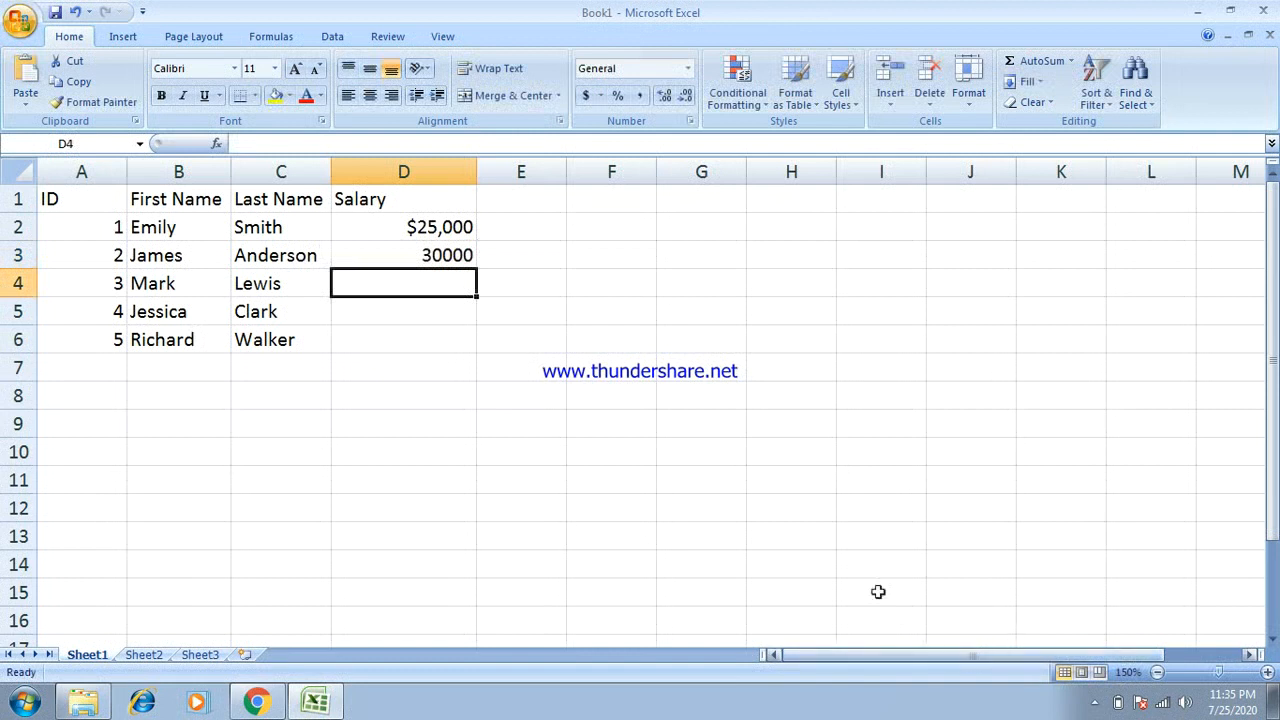
- Enter the remaining salaries: 40000 in cell D4, 50000 in D5 and 60000 in D6
click(430, 258)
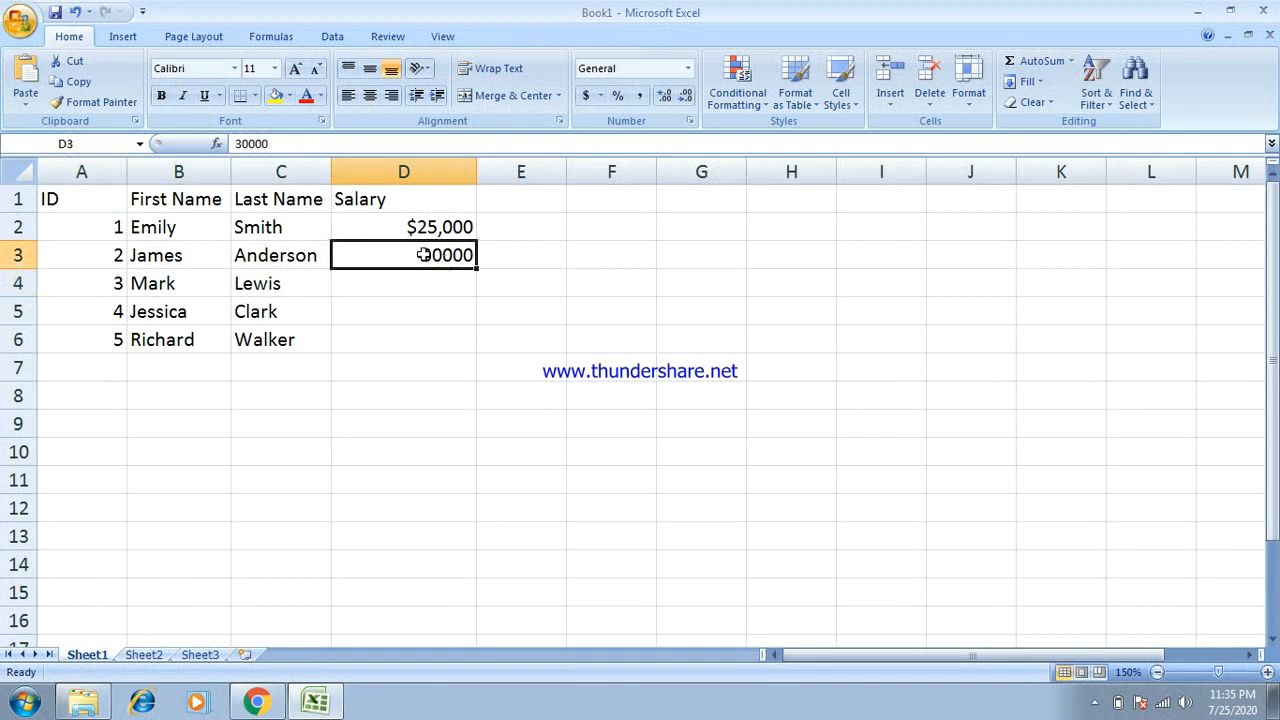
click(426, 274)
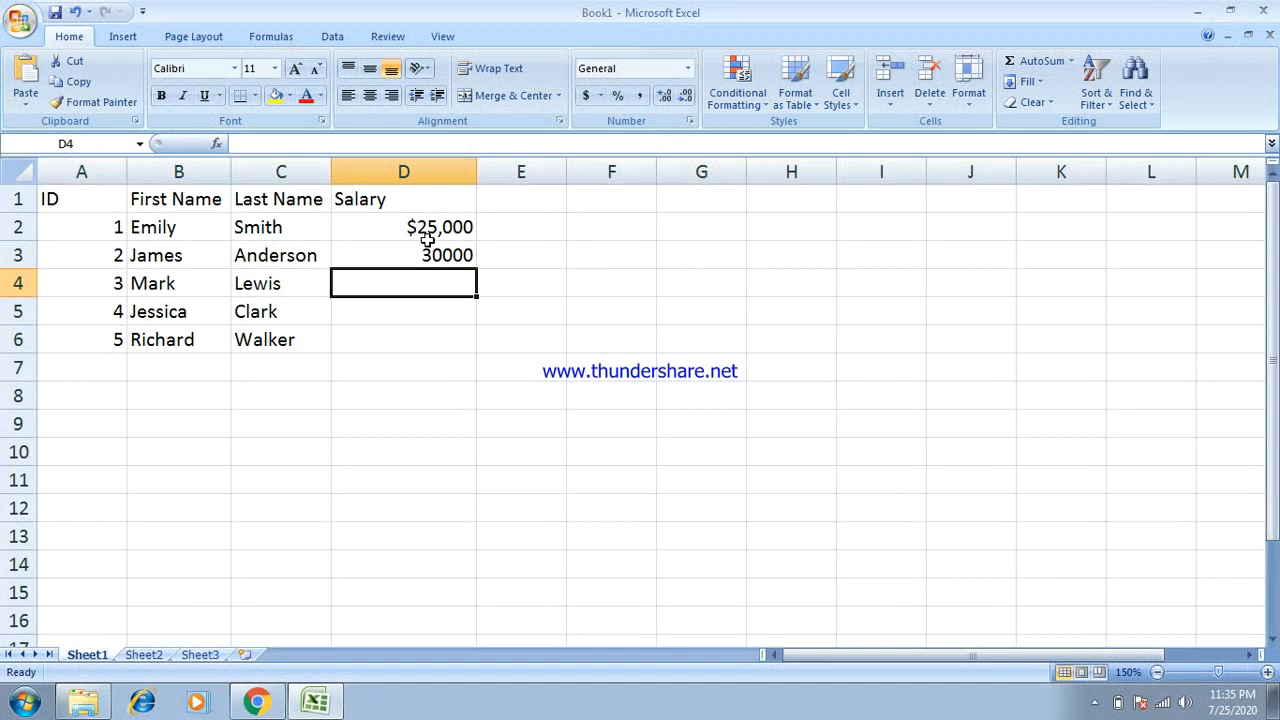
text(40000)
key(Return)
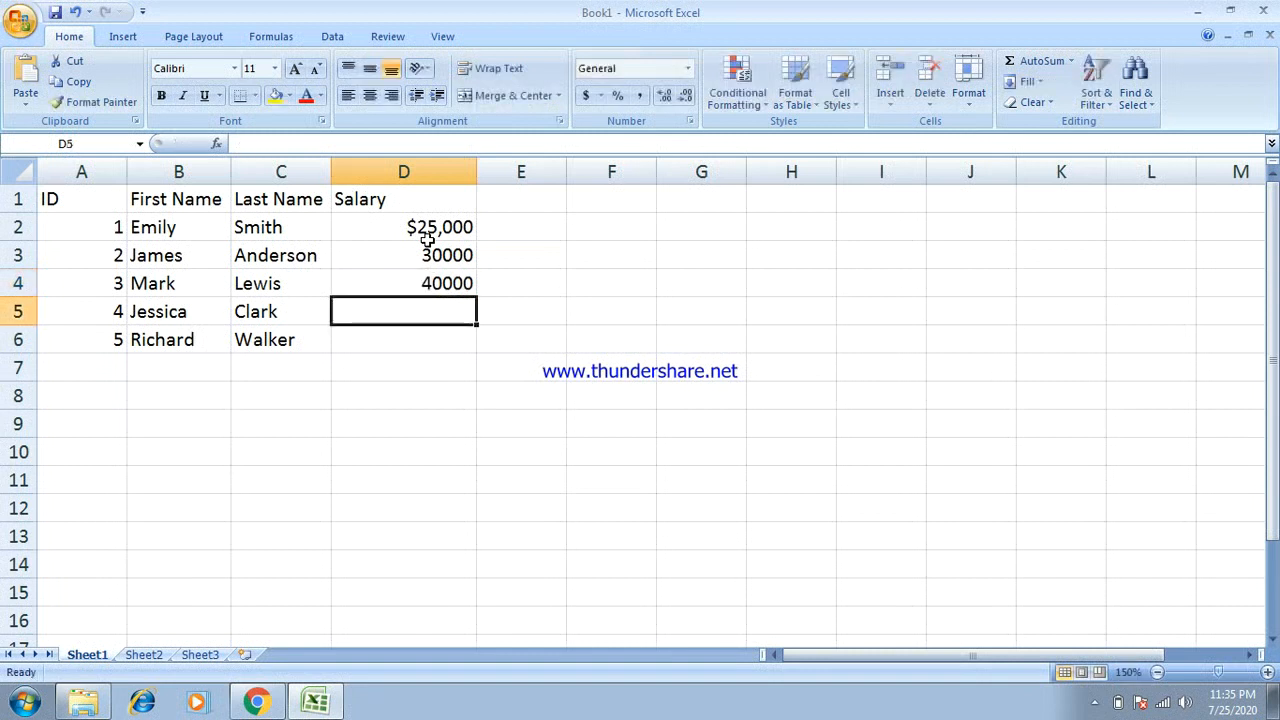
text(50000)
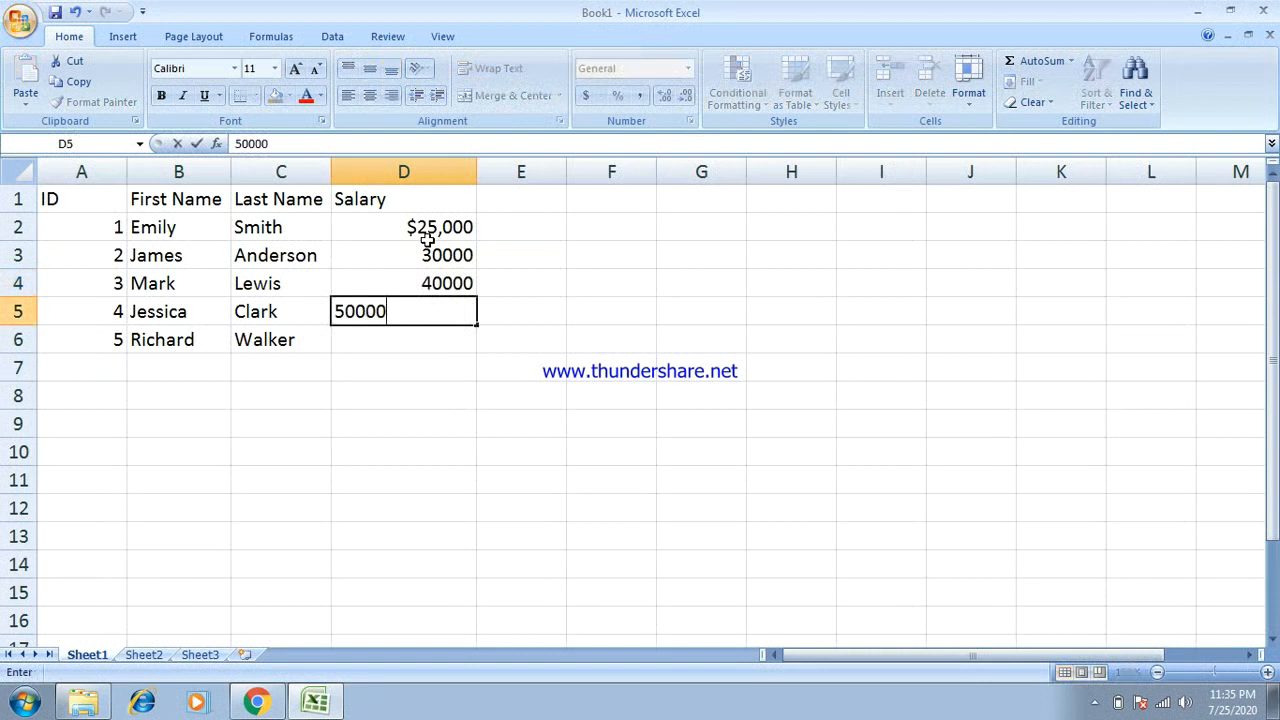
key(Return)
text(60000)
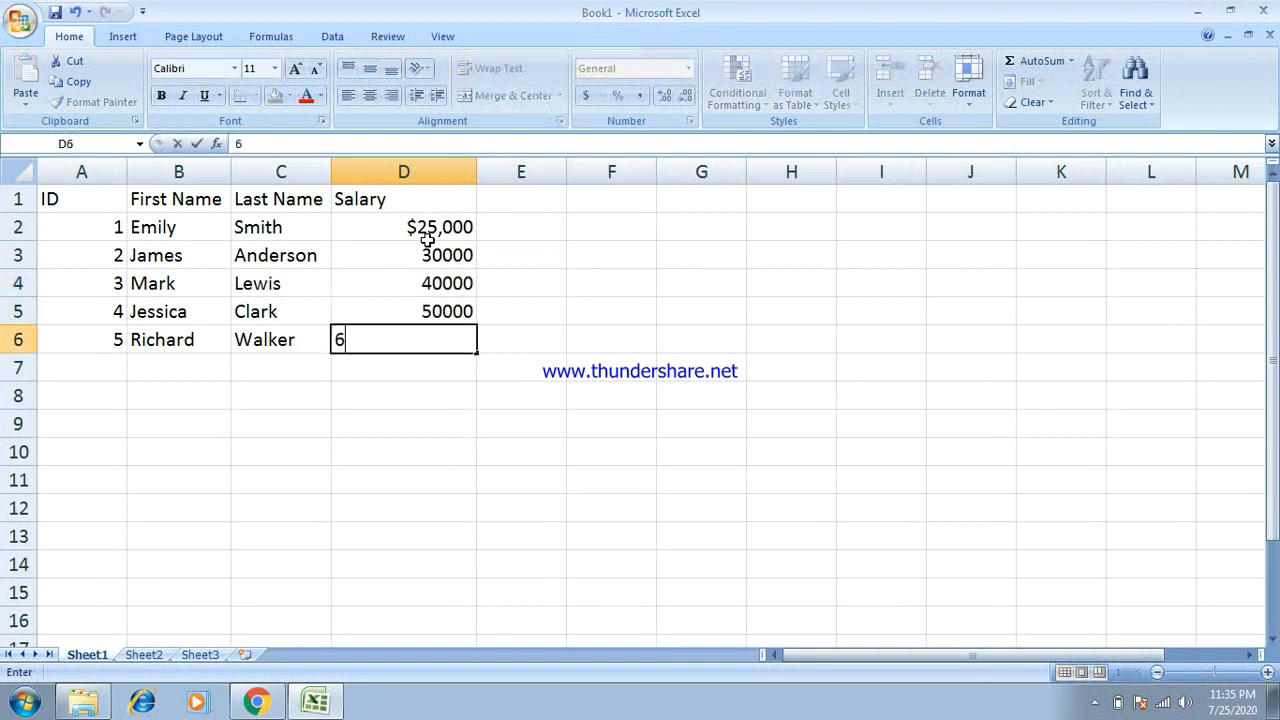
key(Return)
key(Up)
key(Up)
key(Up)
key(Up)
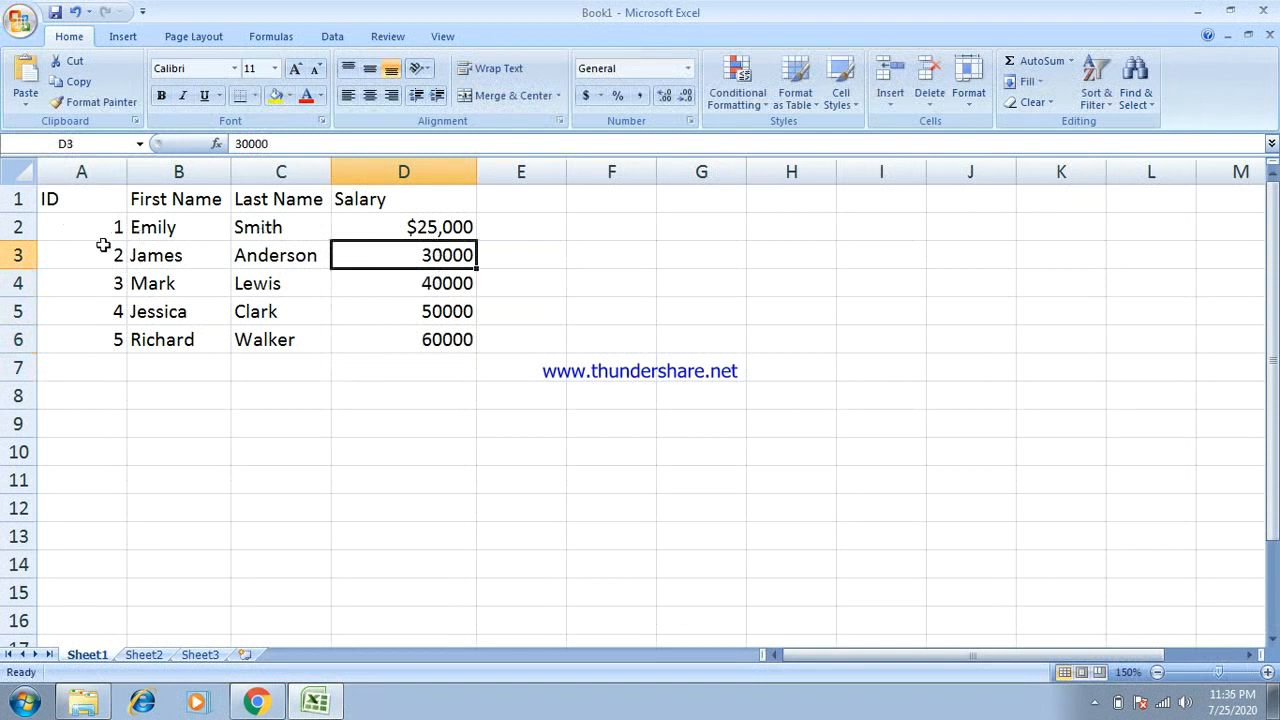
- Center the header row A1:D1 horizontally, followed by the whole table range A1:D6
drag(49, 198, 437, 207)
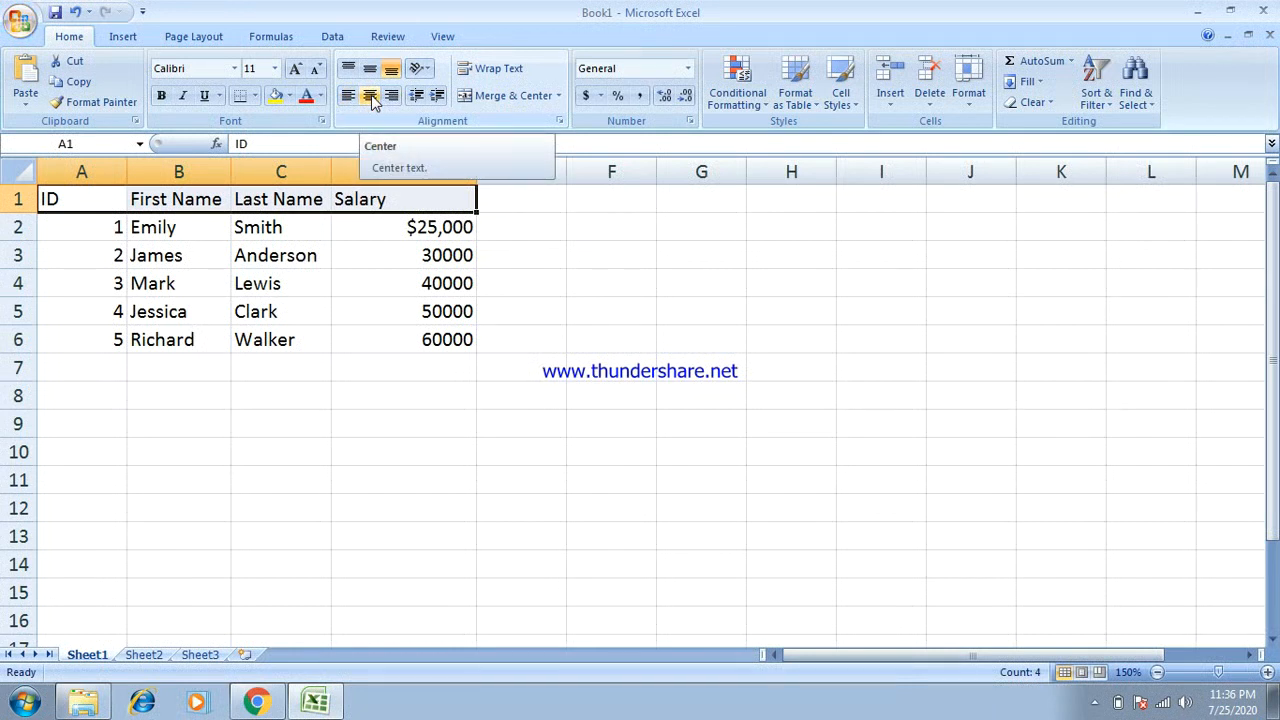
click(370, 97)
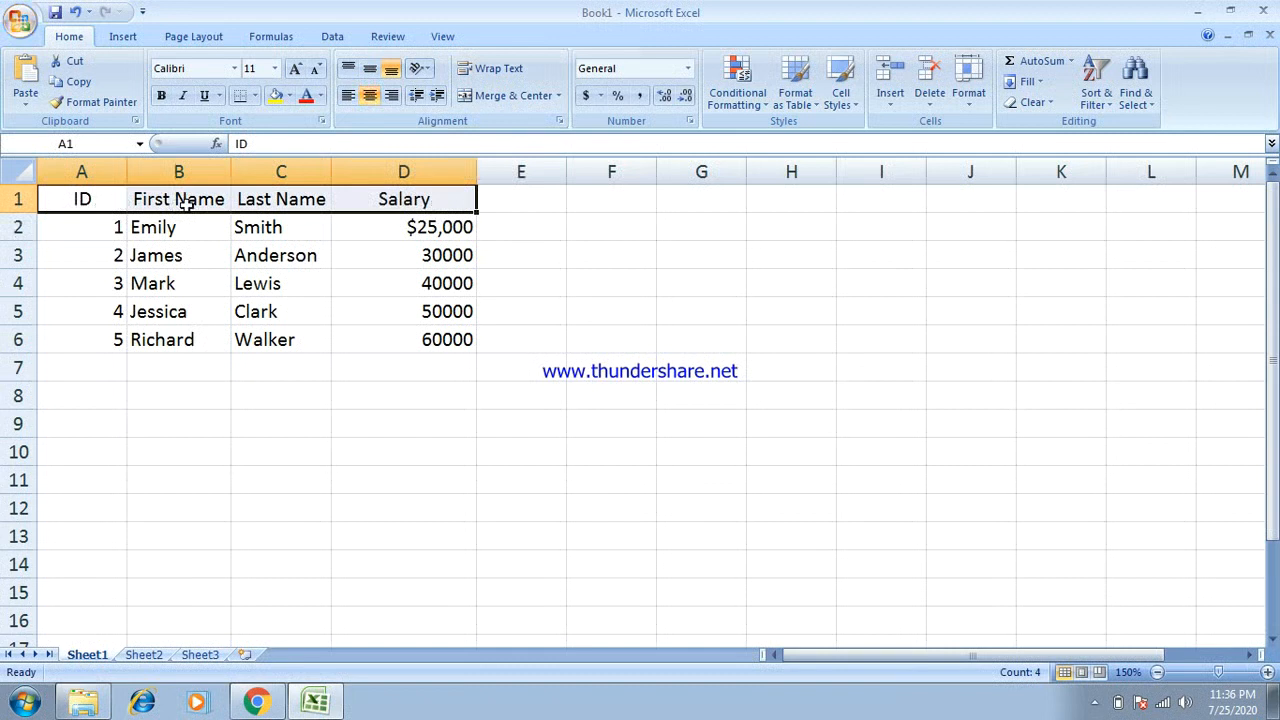
drag(77, 226, 359, 340)
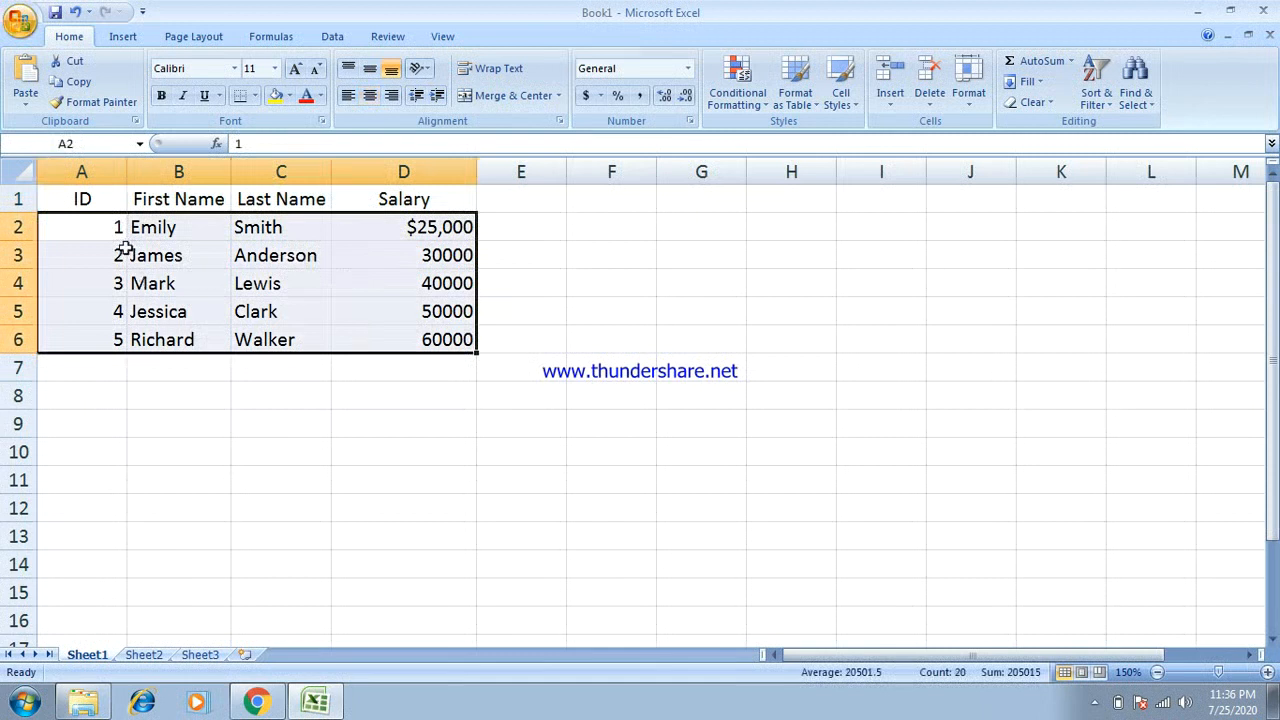
drag(106, 204, 414, 368)
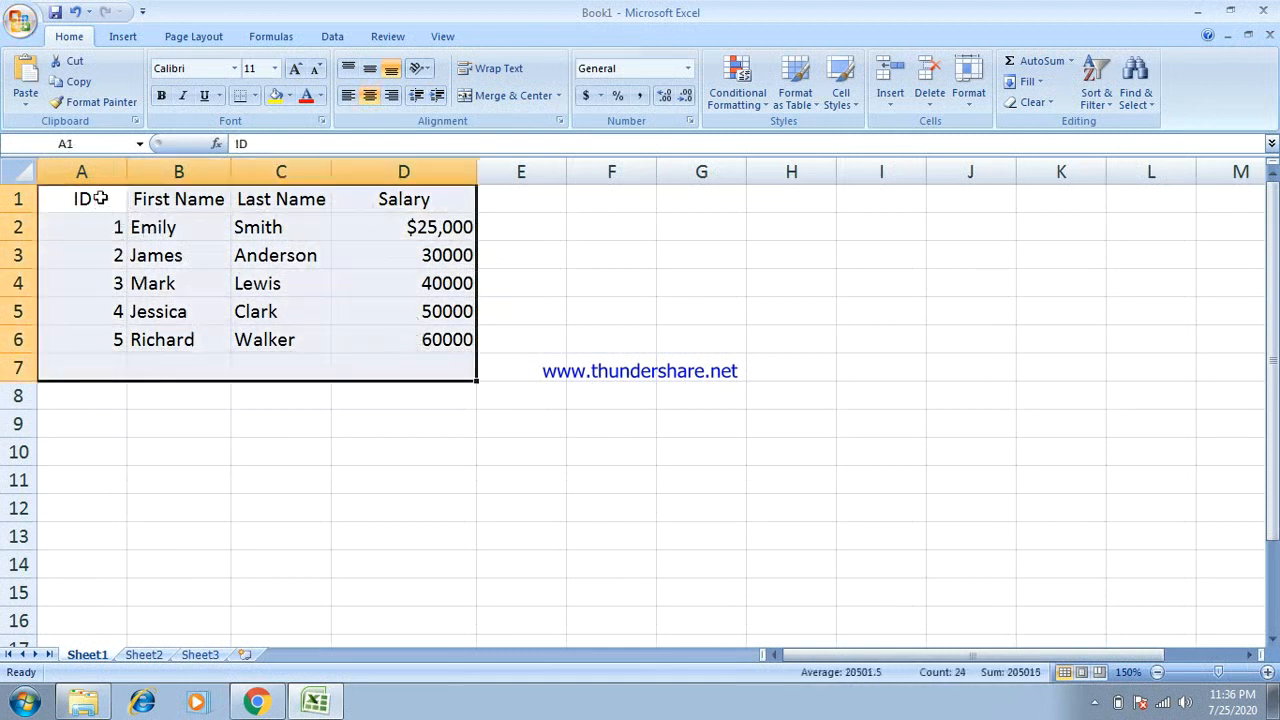
drag(95, 198, 356, 342)
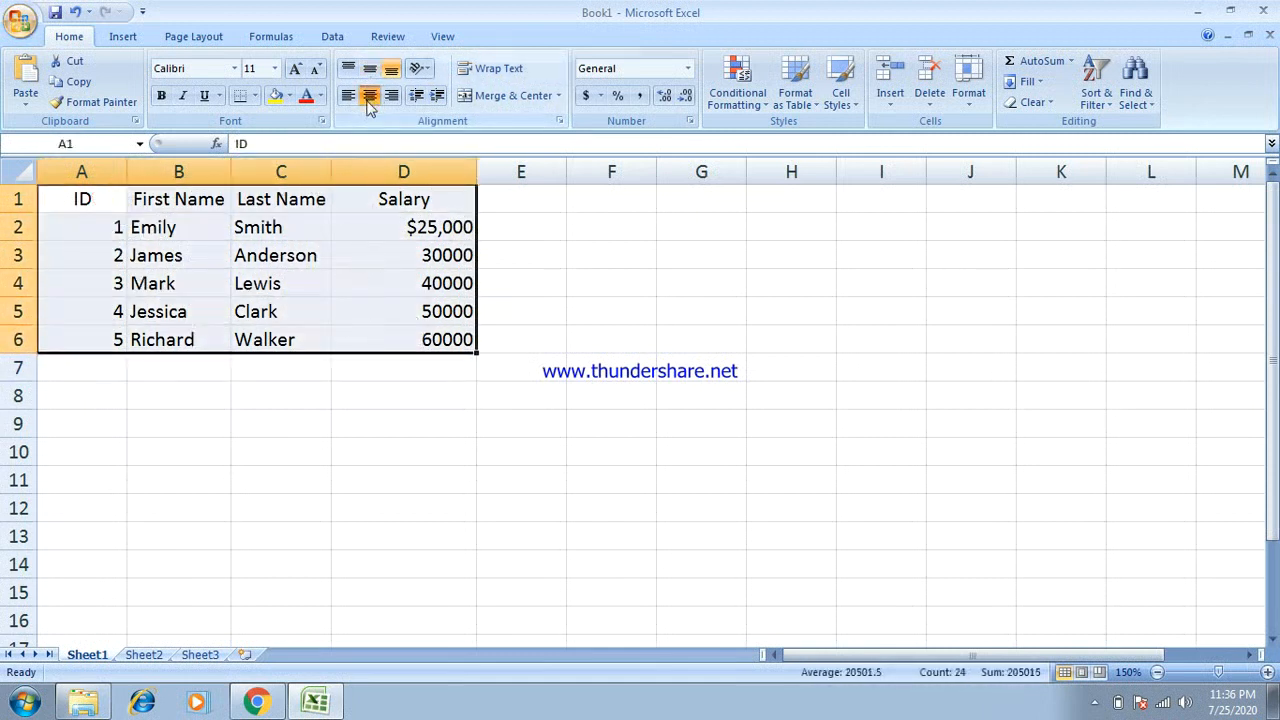
click(370, 96)
click(370, 97)
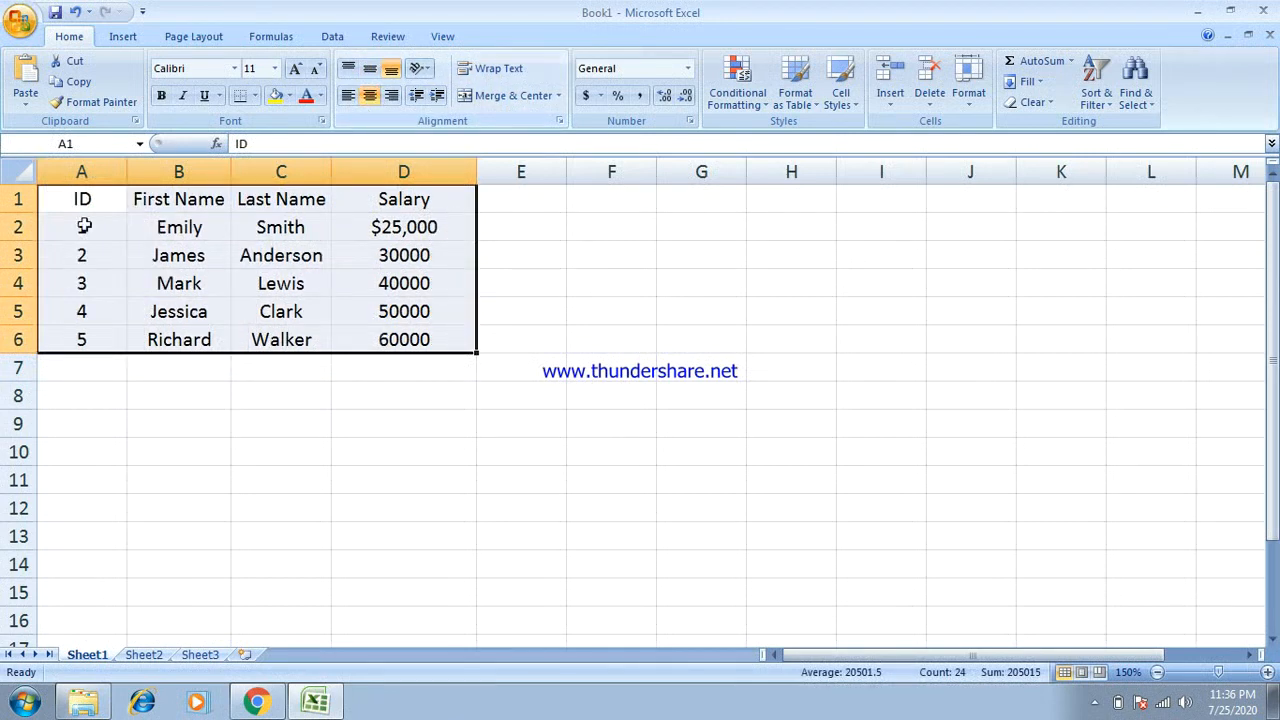
click(367, 423)
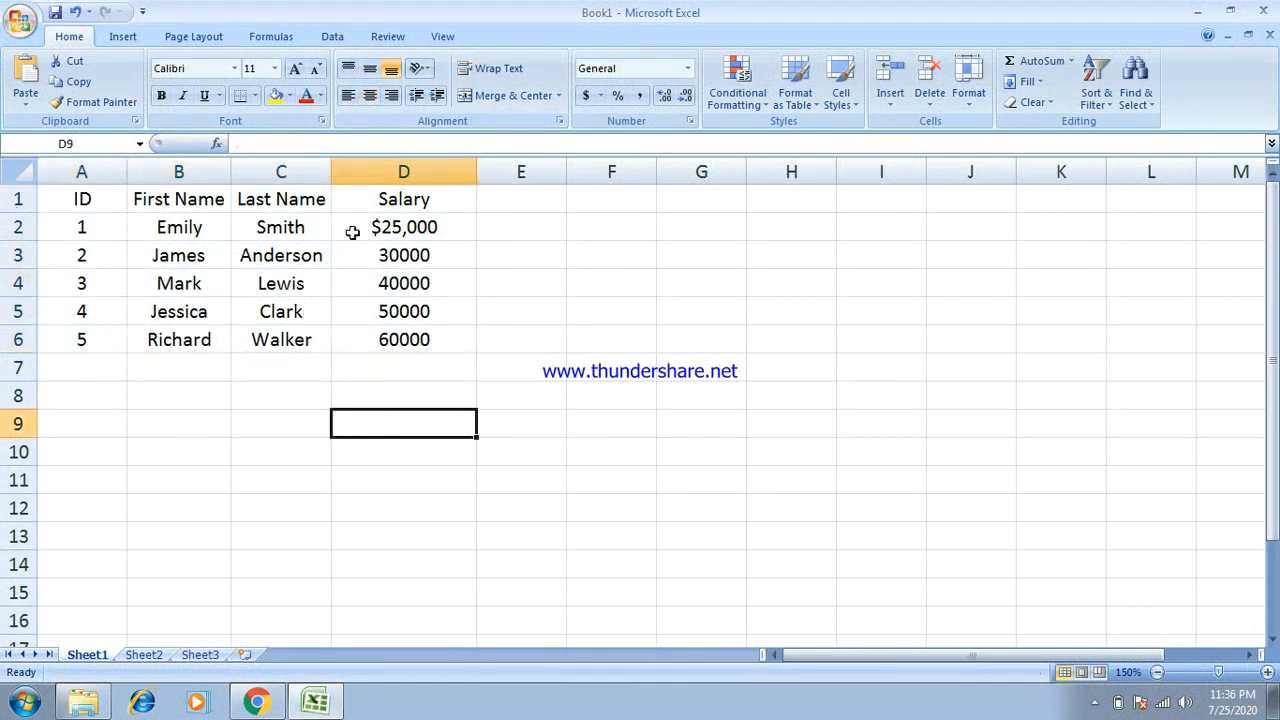
- Apply the dollar Accounting number format to the salaries in D2:D6 and reduce them to zero decimal places
drag(360, 227, 383, 334)
click(588, 358)
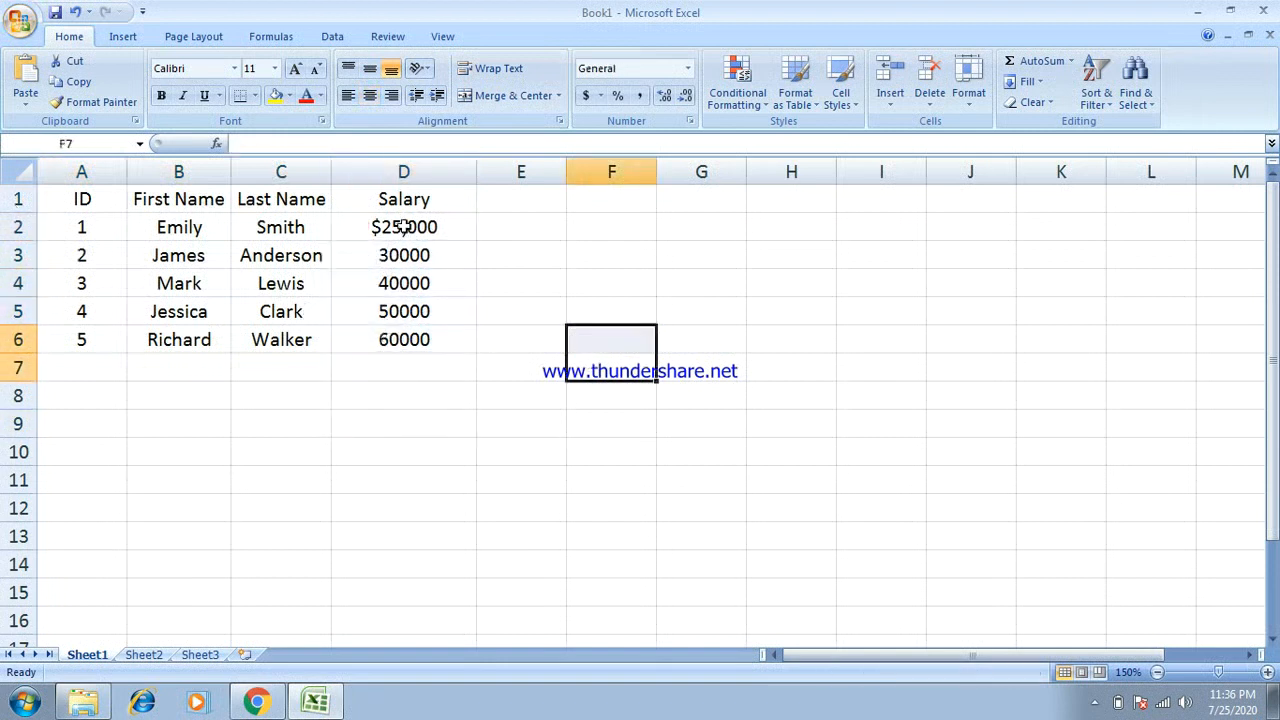
drag(406, 226, 418, 339)
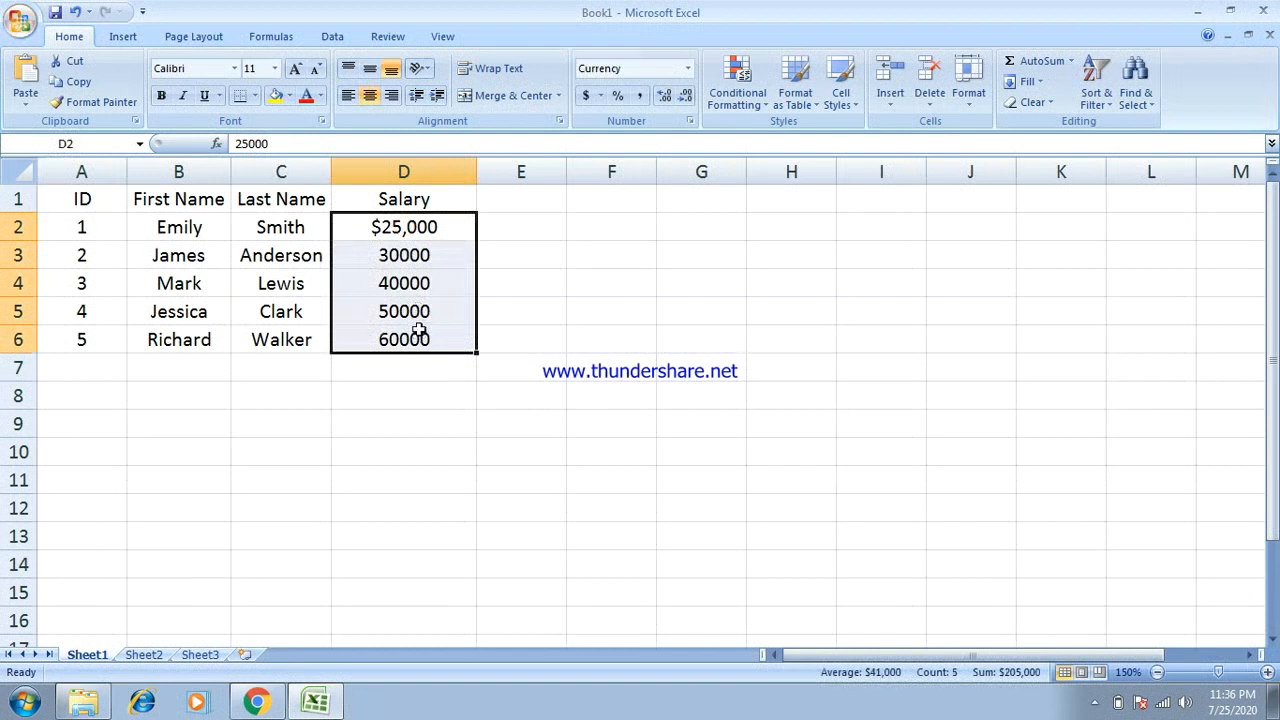
click(586, 97)
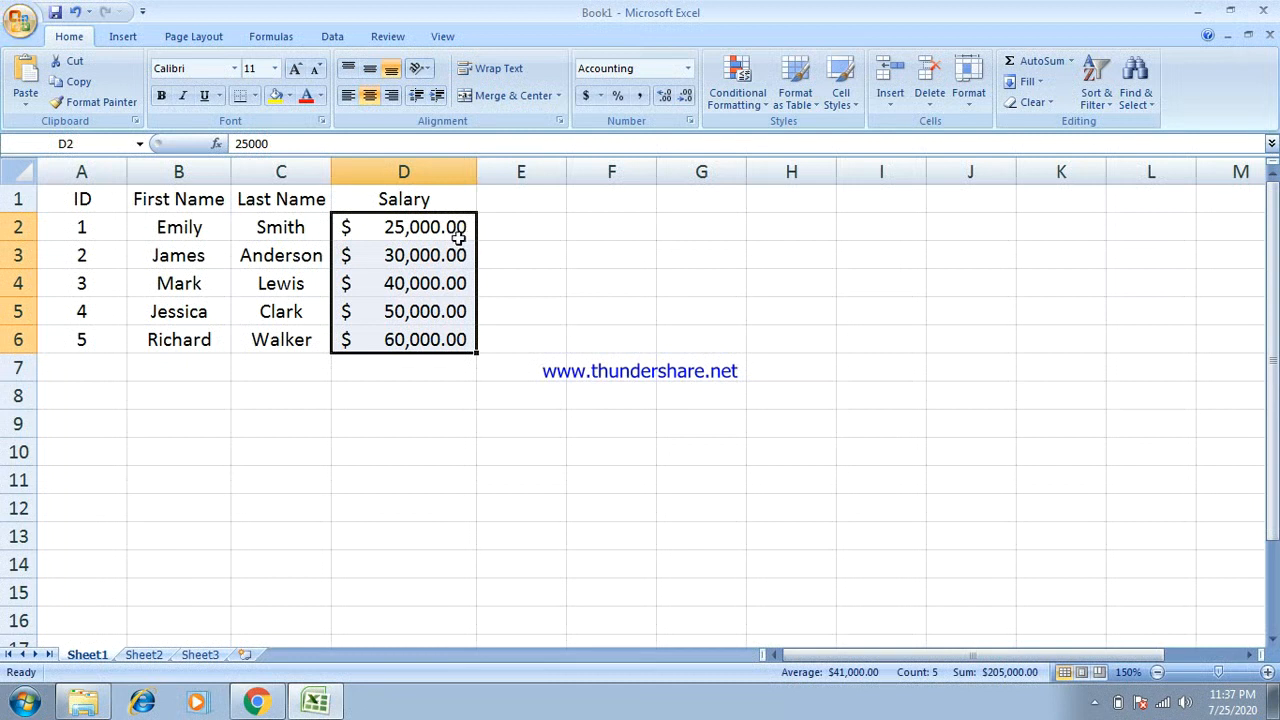
click(684, 97)
click(684, 97)
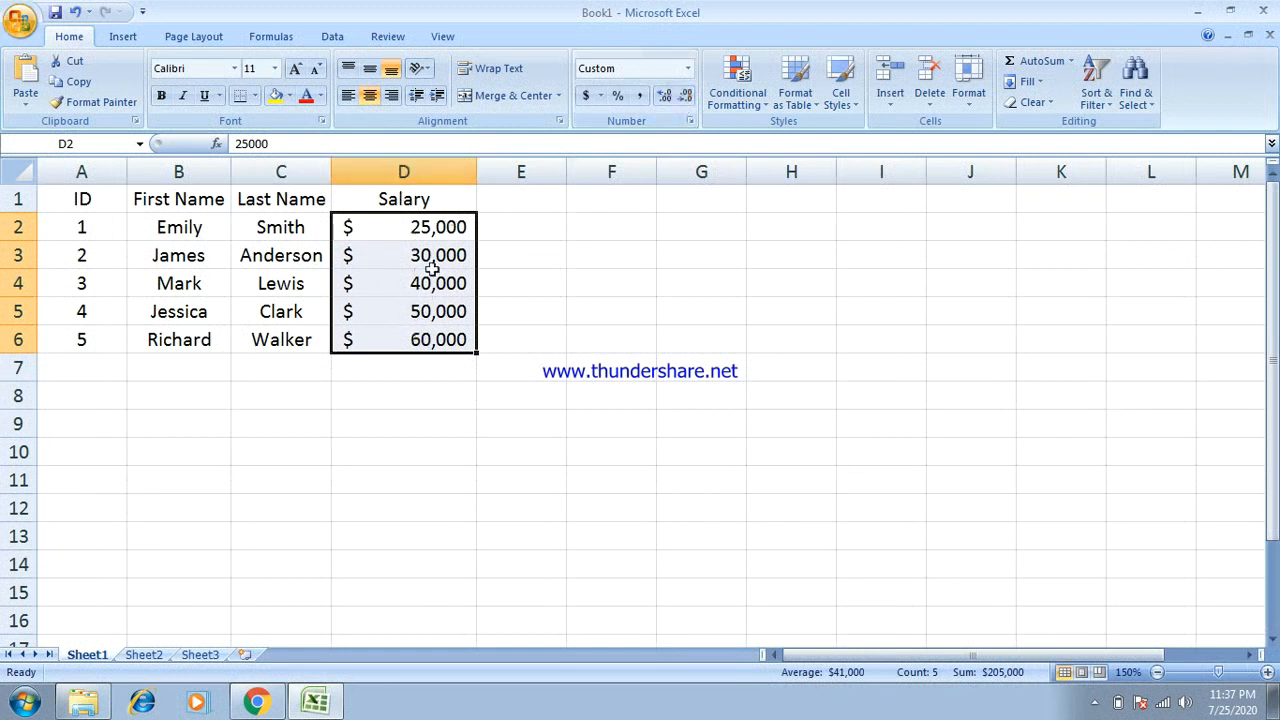
click(580, 283)
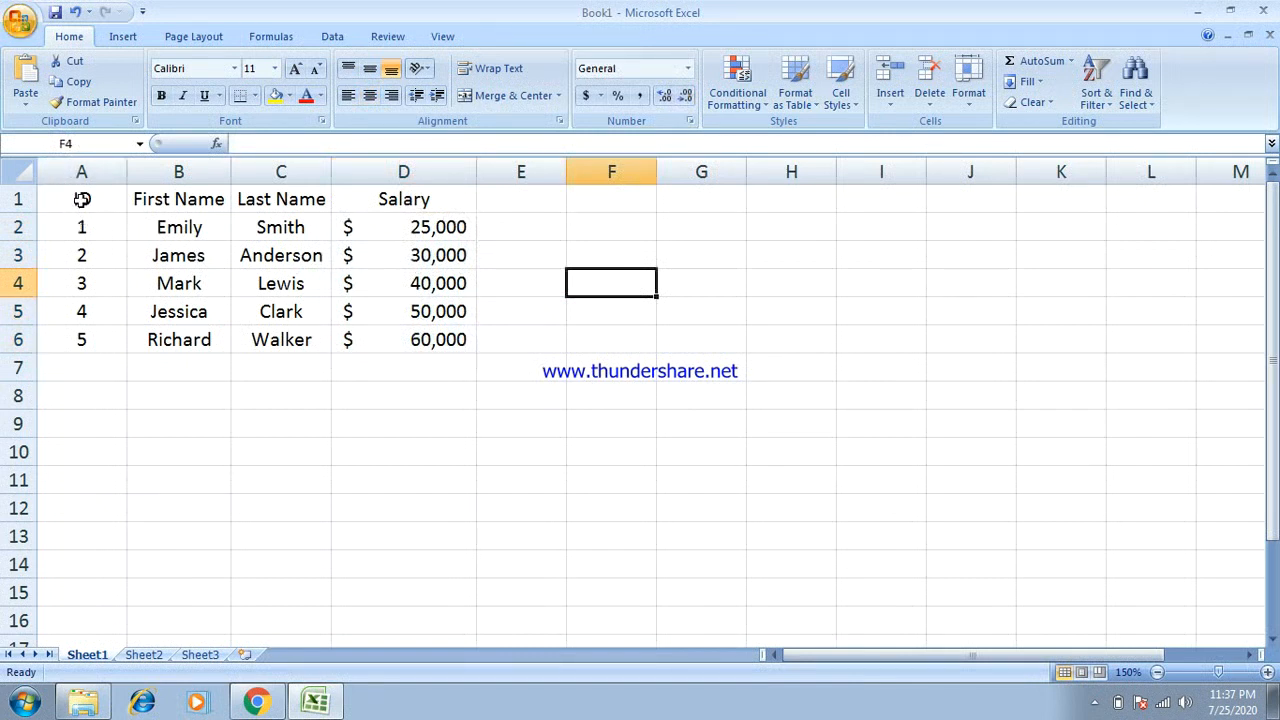
- Apply All Borders to the header cells A1:D1
drag(82, 199, 377, 200)
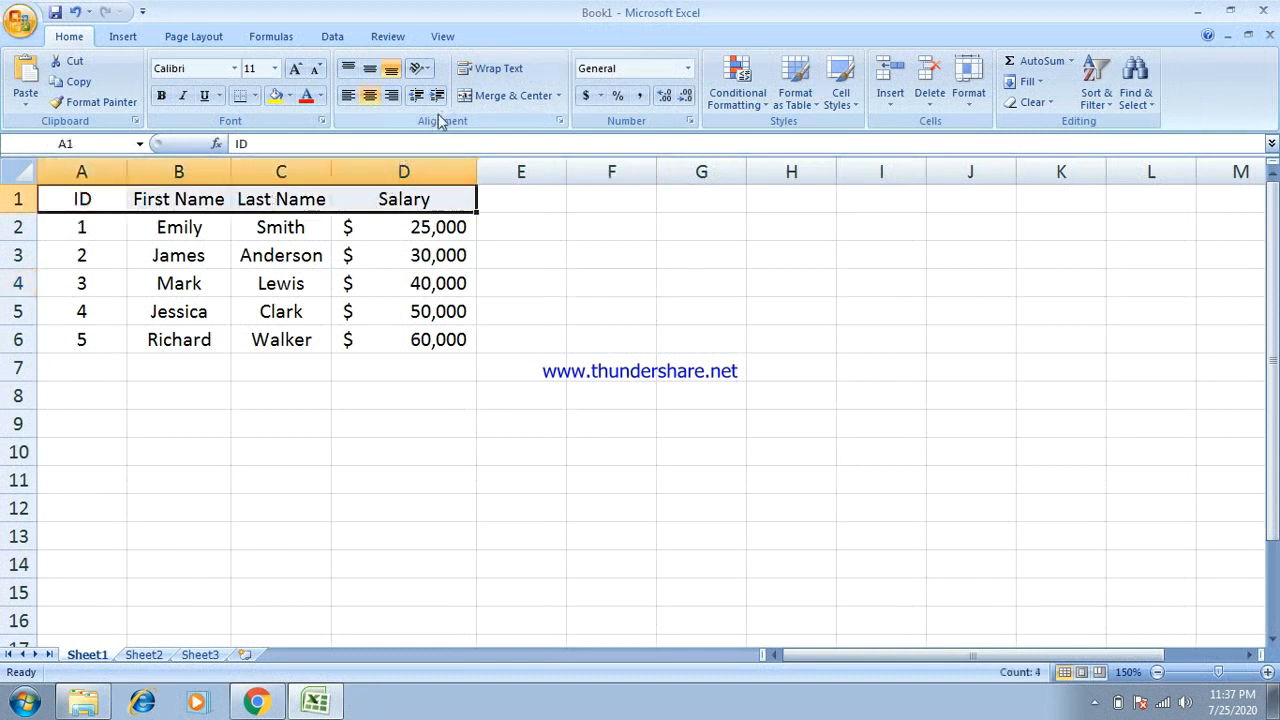
click(256, 97)
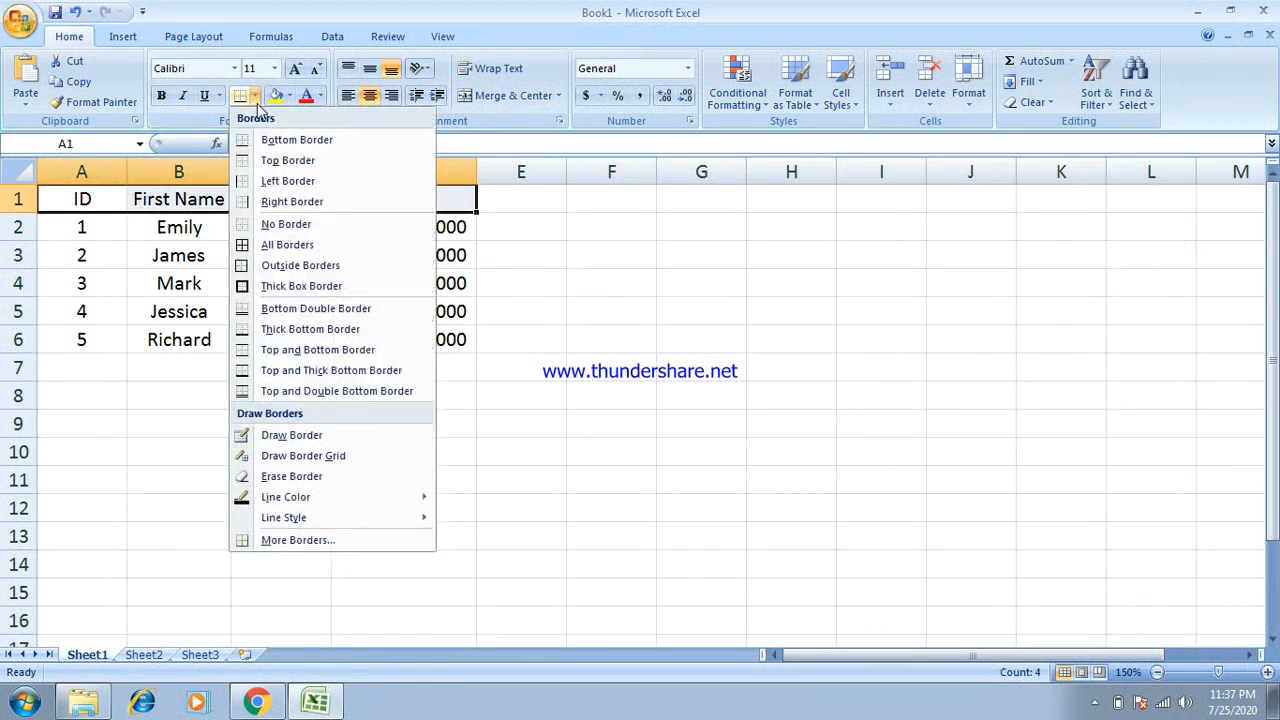
click(284, 248)
click(523, 237)
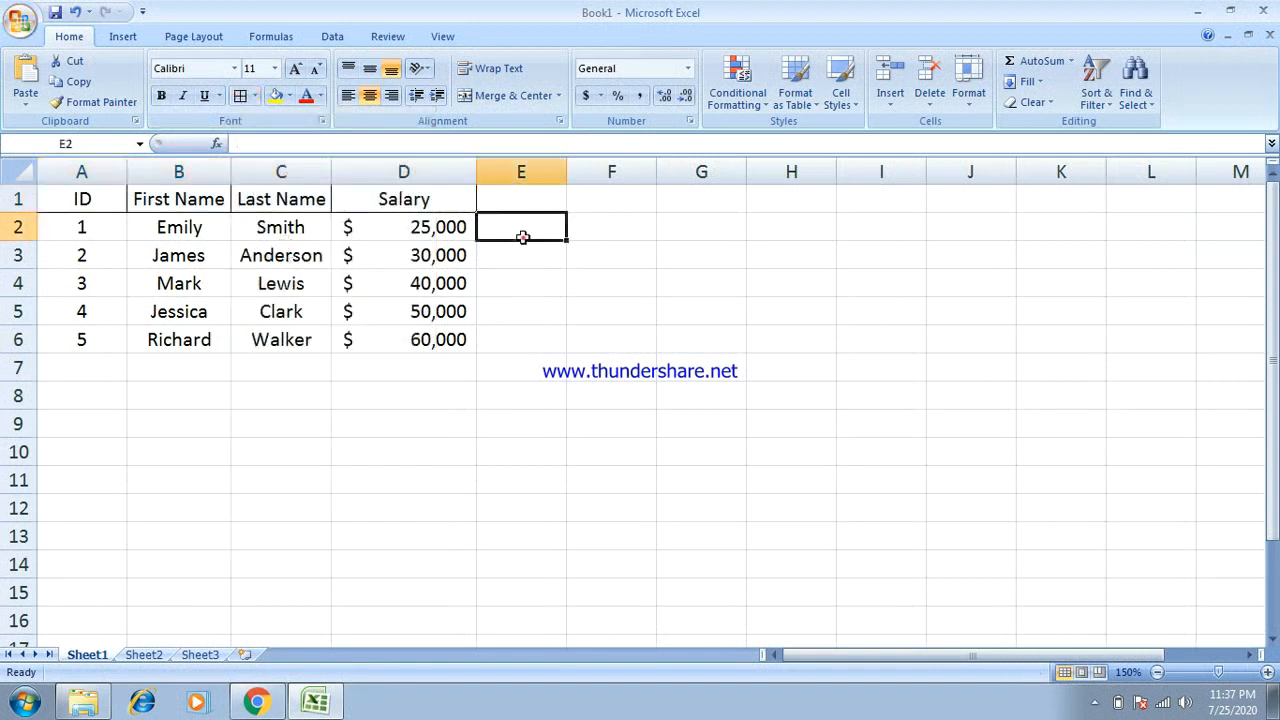
- Apply All Borders to the whole table range A1:D6
click(104, 197)
drag(104, 197, 380, 340)
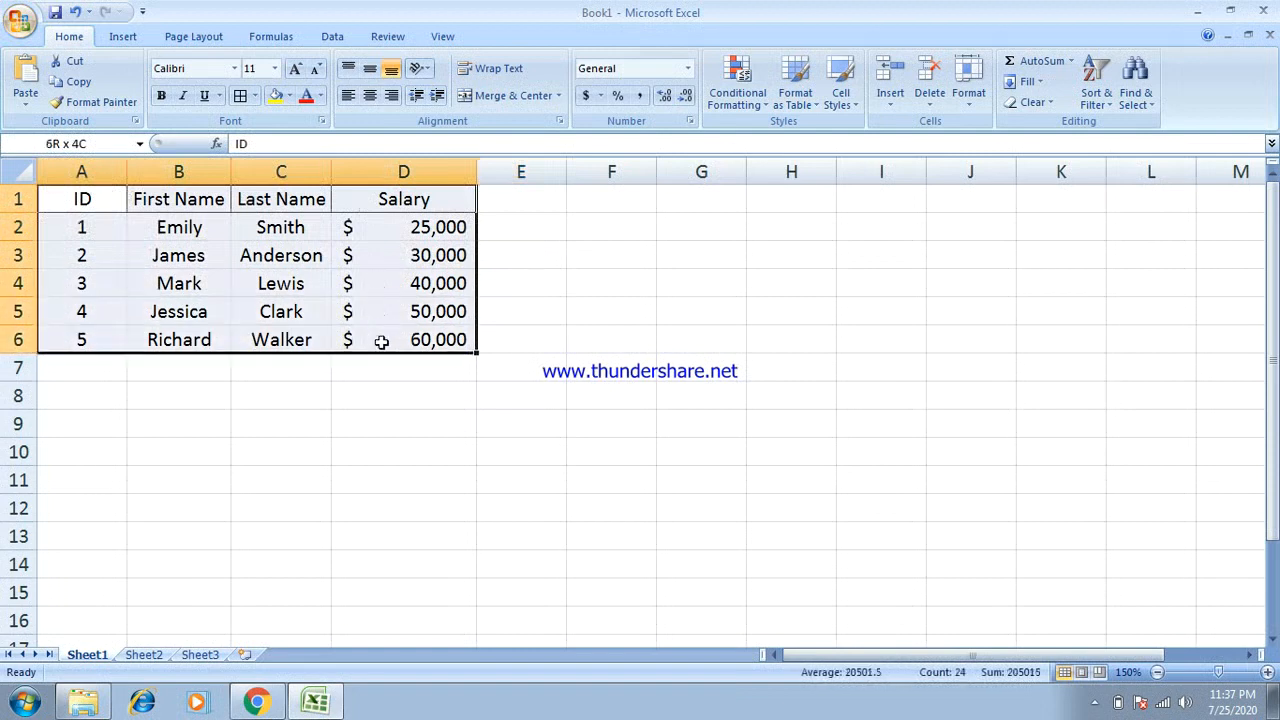
click(257, 96)
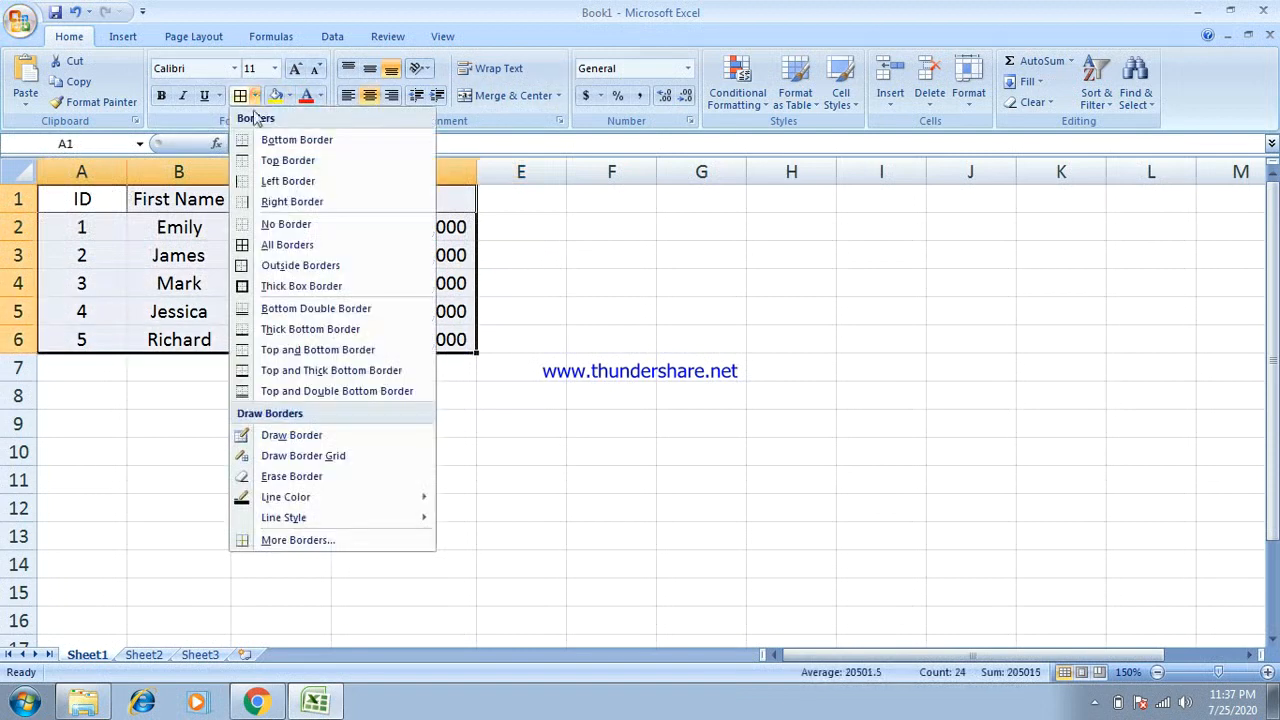
click(255, 246)
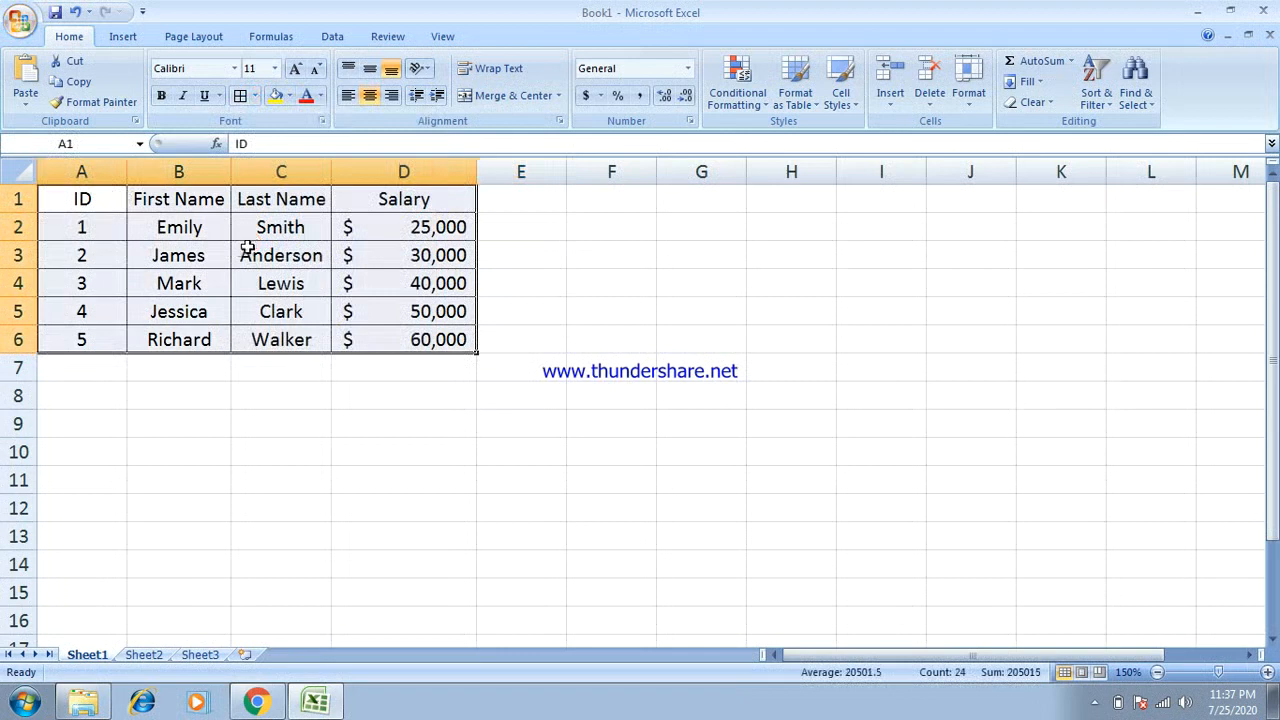
- Put a Thick Box Border around the header row A1:D1
drag(86, 200, 434, 204)
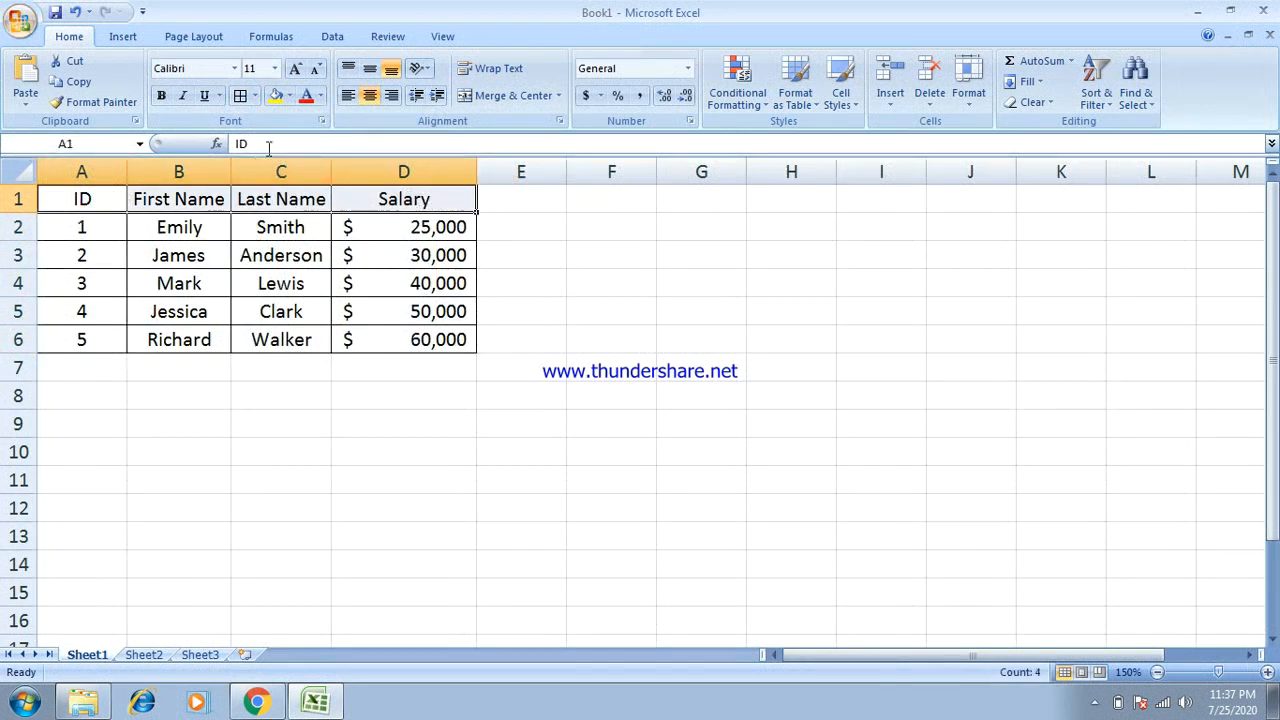
drag(110, 196, 380, 198)
click(256, 96)
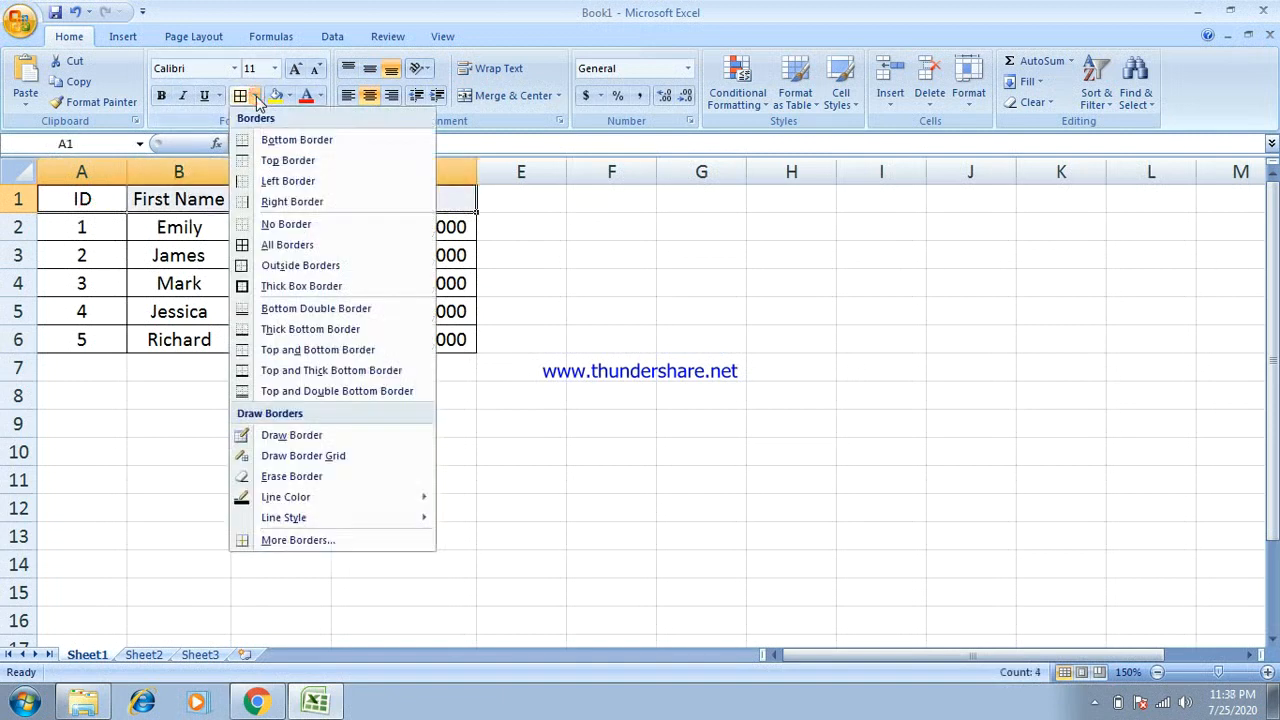
click(301, 287)
click(608, 311)
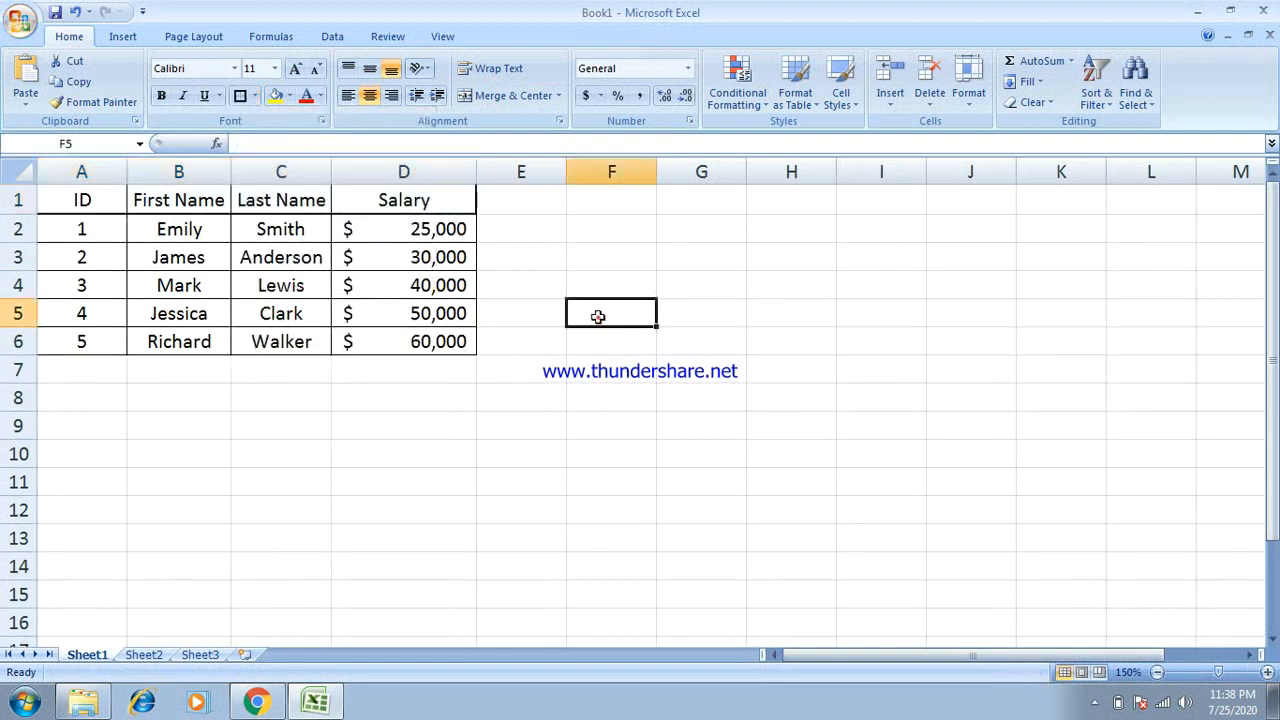
- Put a Thick Box Border around the entire table A1:D6
drag(40, 196, 406, 347)
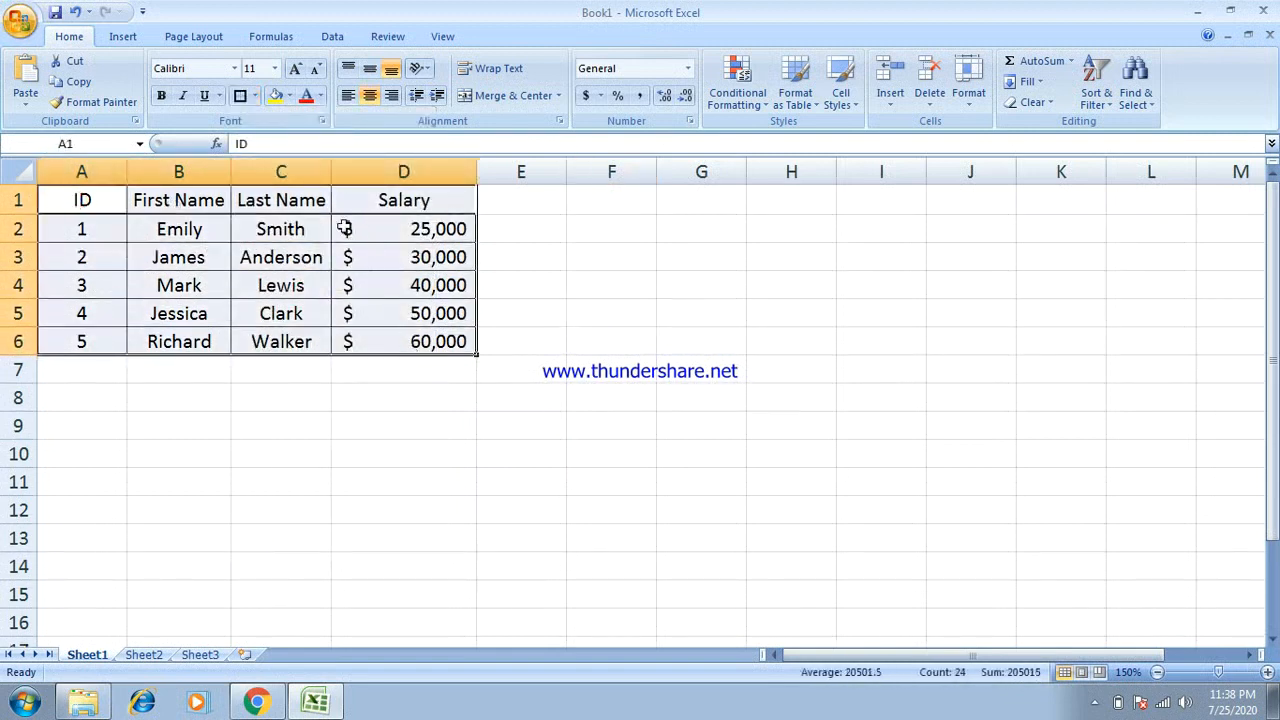
click(258, 97)
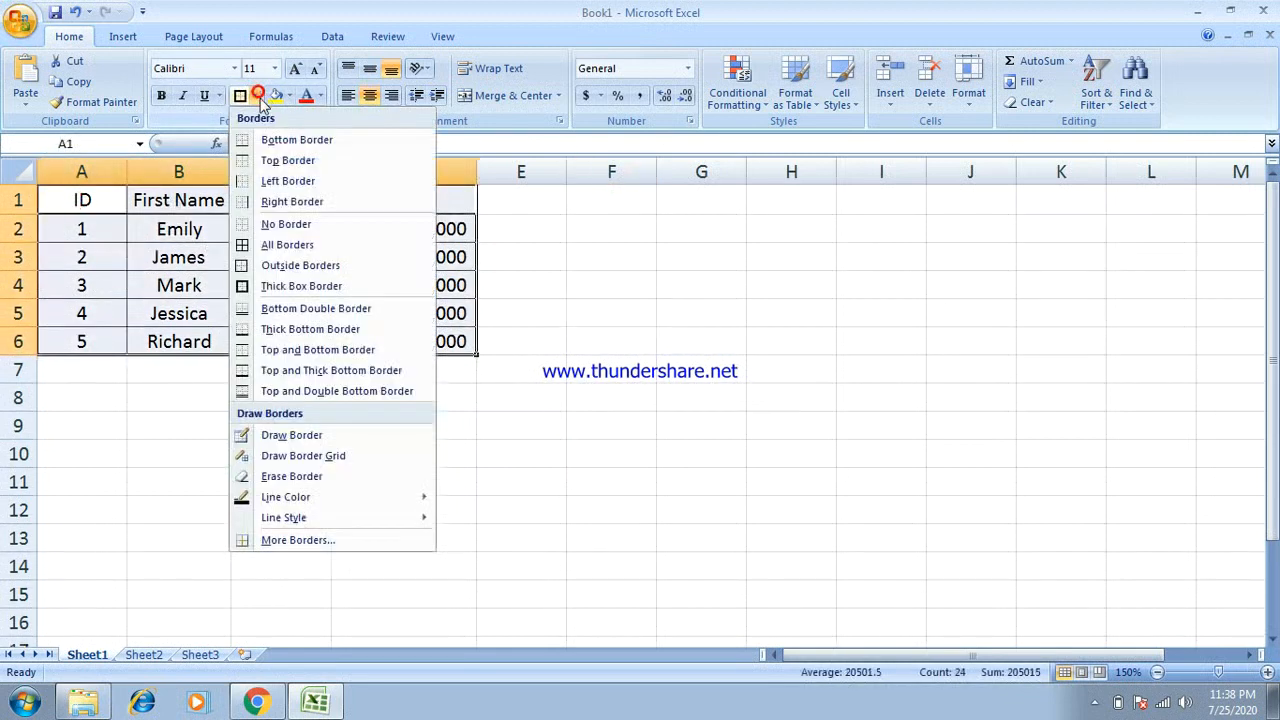
click(318, 293)
click(672, 368)
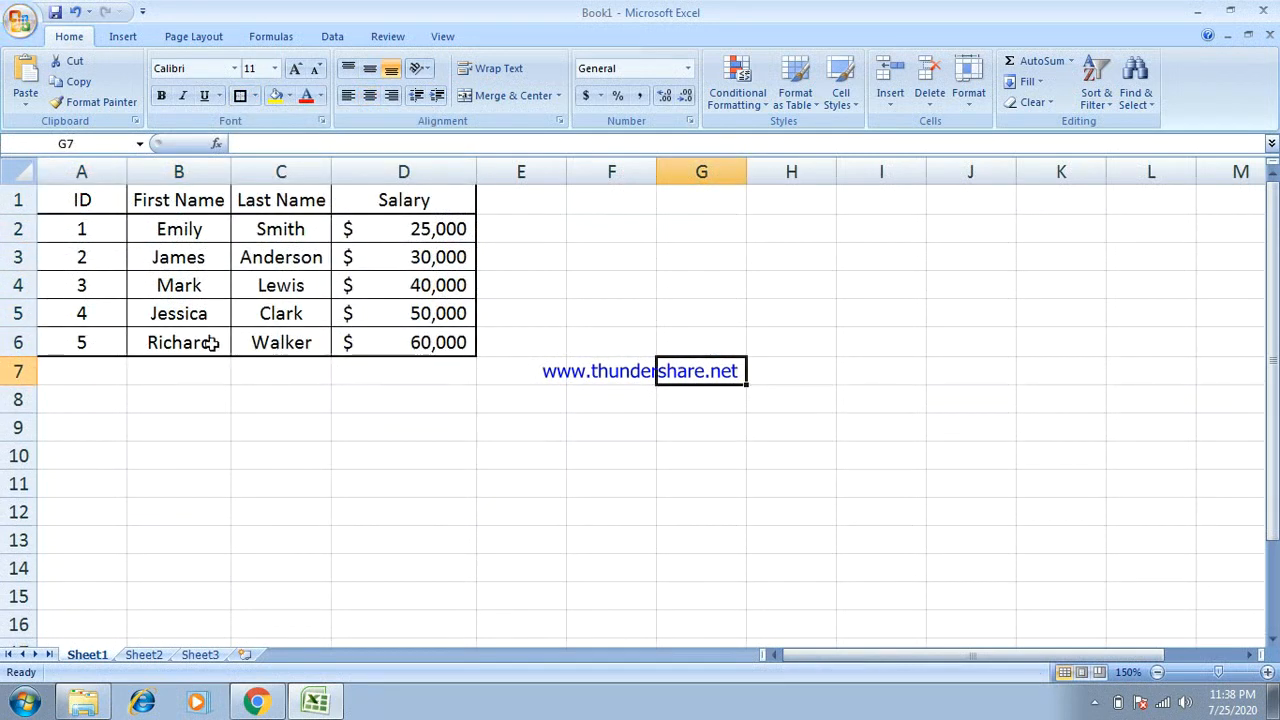
- Fill the header cells A1:D1 with a light blue theme color
click(95, 199)
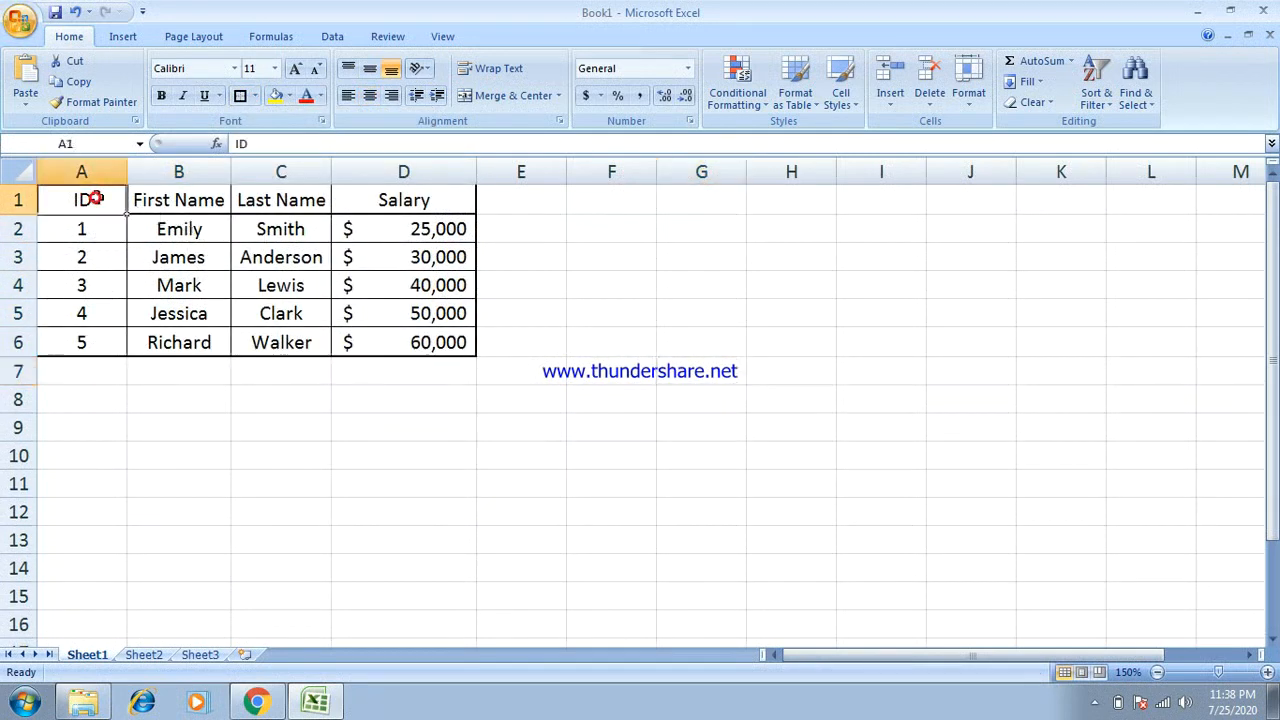
drag(95, 199, 392, 199)
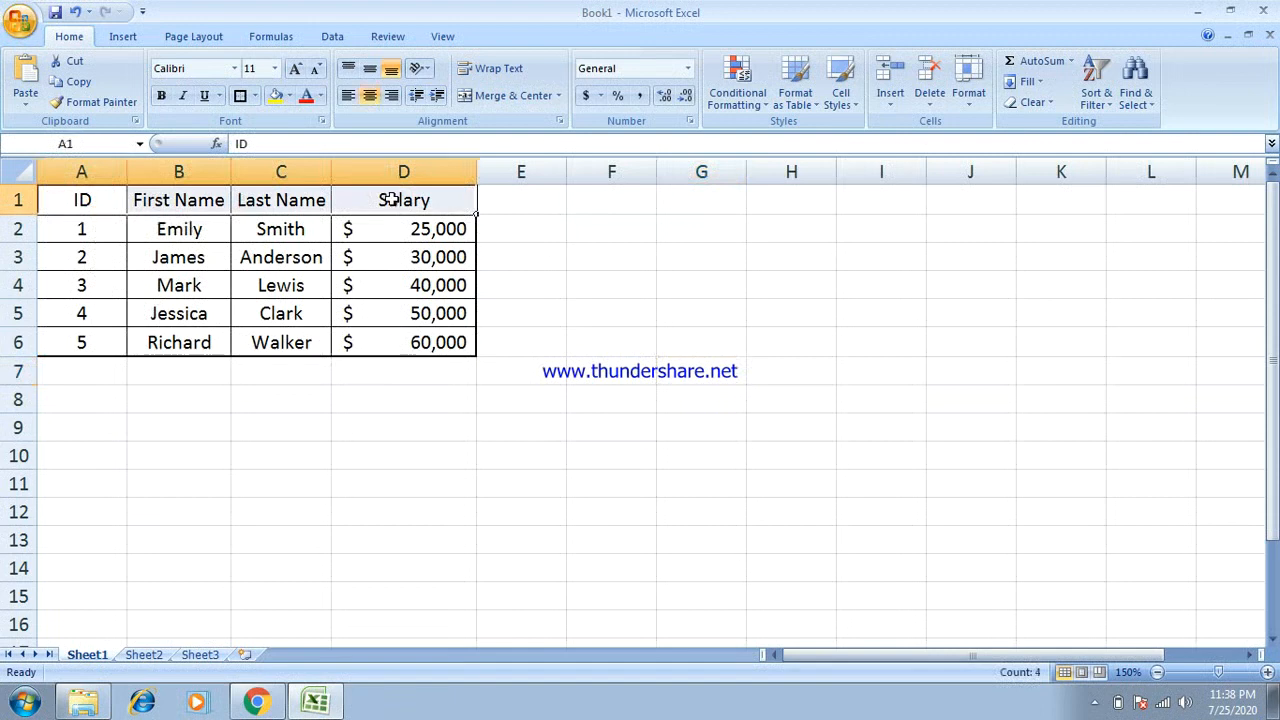
click(506, 254)
drag(103, 200, 386, 210)
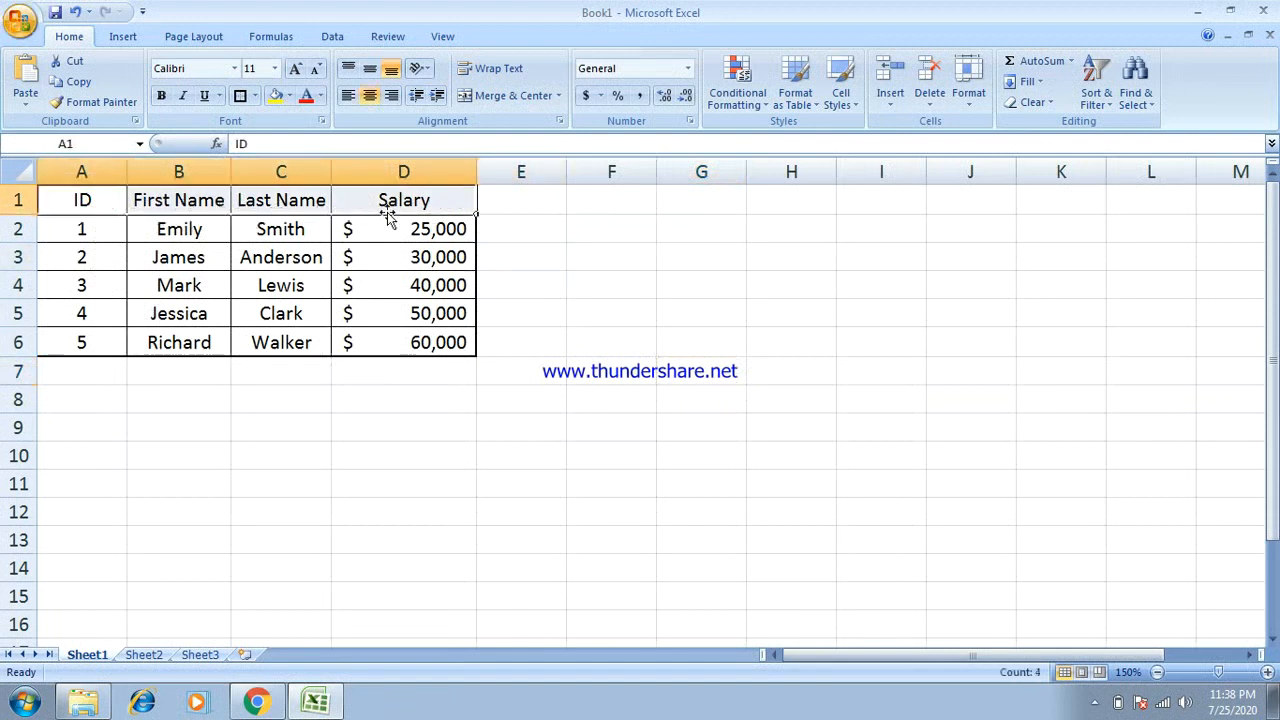
click(290, 100)
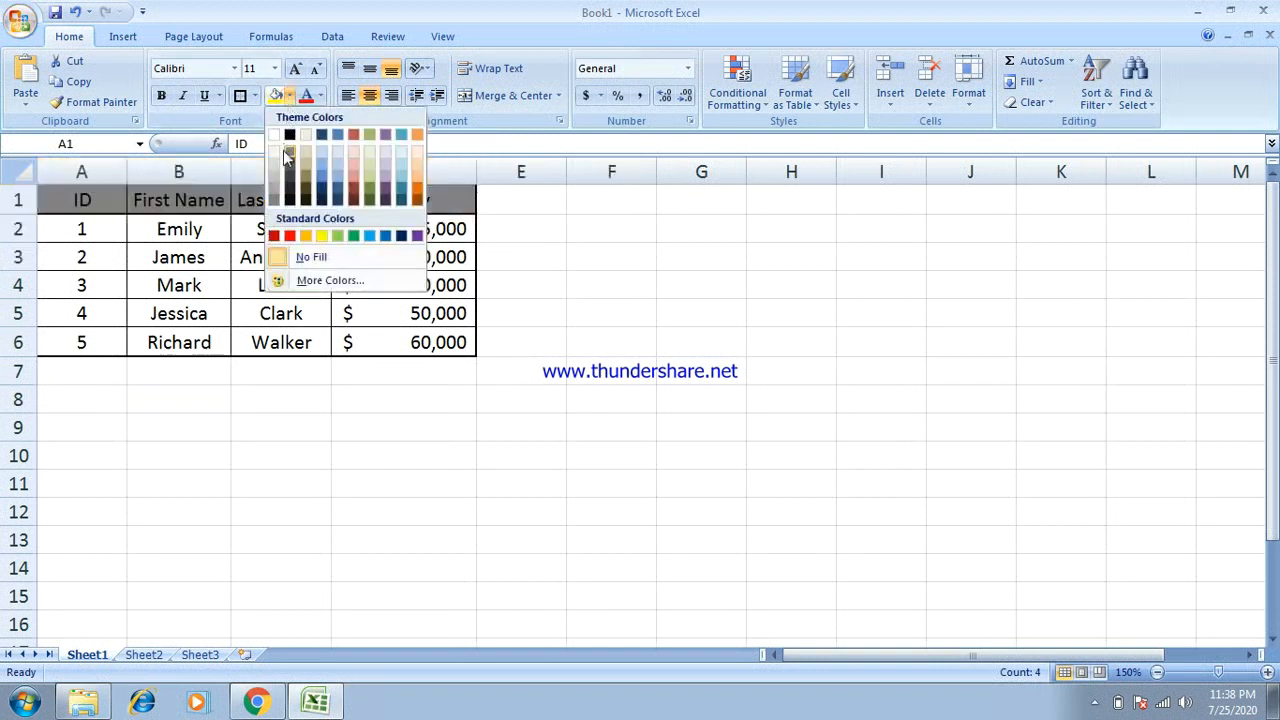
click(338, 159)
click(616, 318)
drag(616, 326, 614, 342)
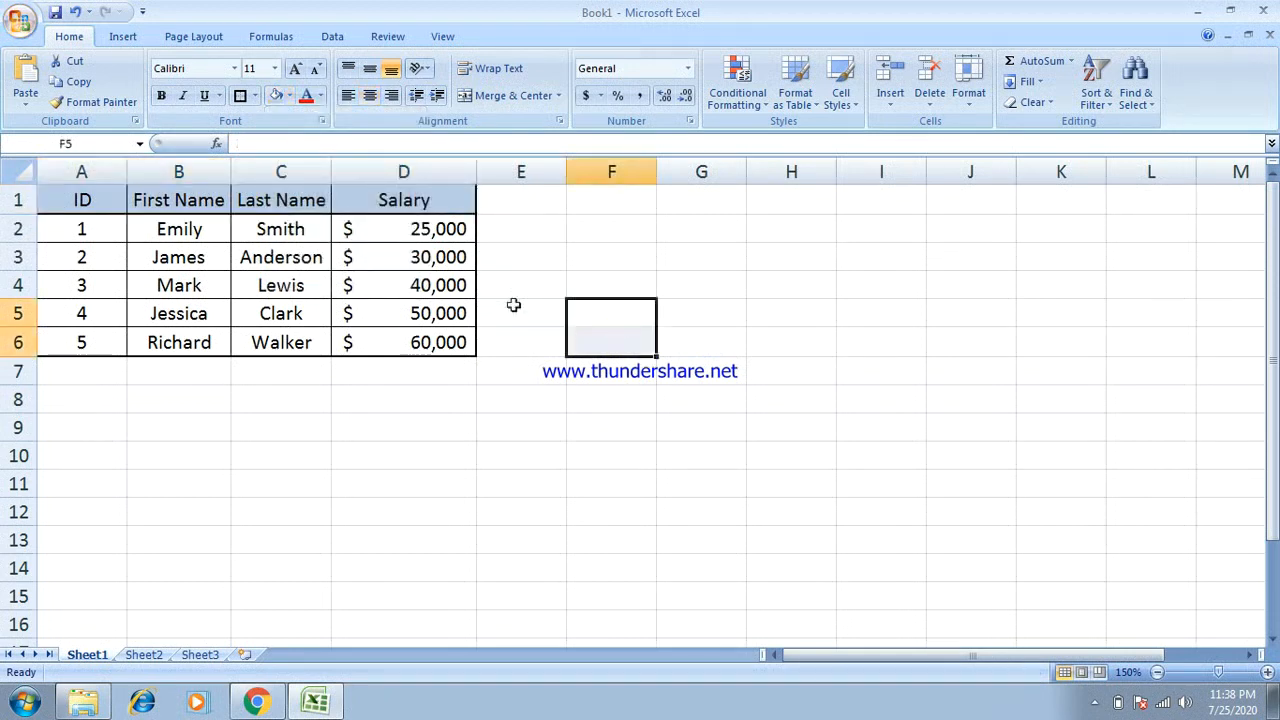
- Make the header text in cells A1:D1 bold
click(1267, 673)
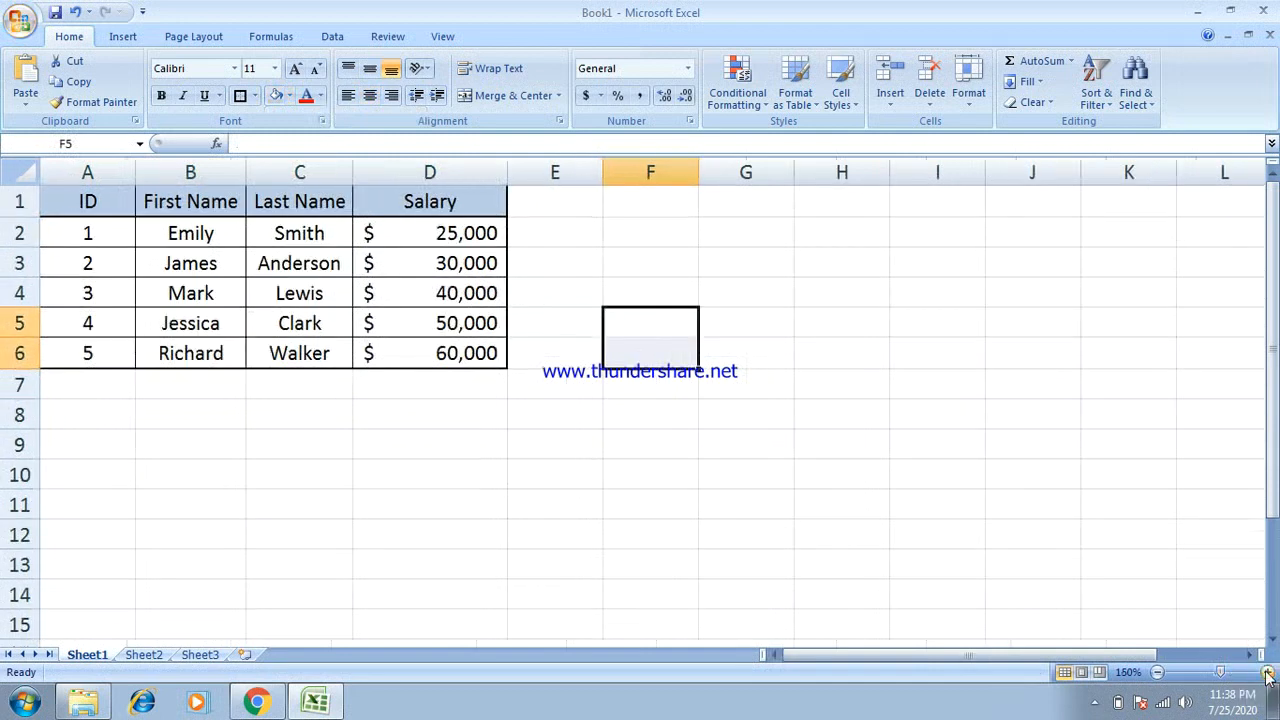
click(1267, 673)
click(1267, 673)
click(1267, 673)
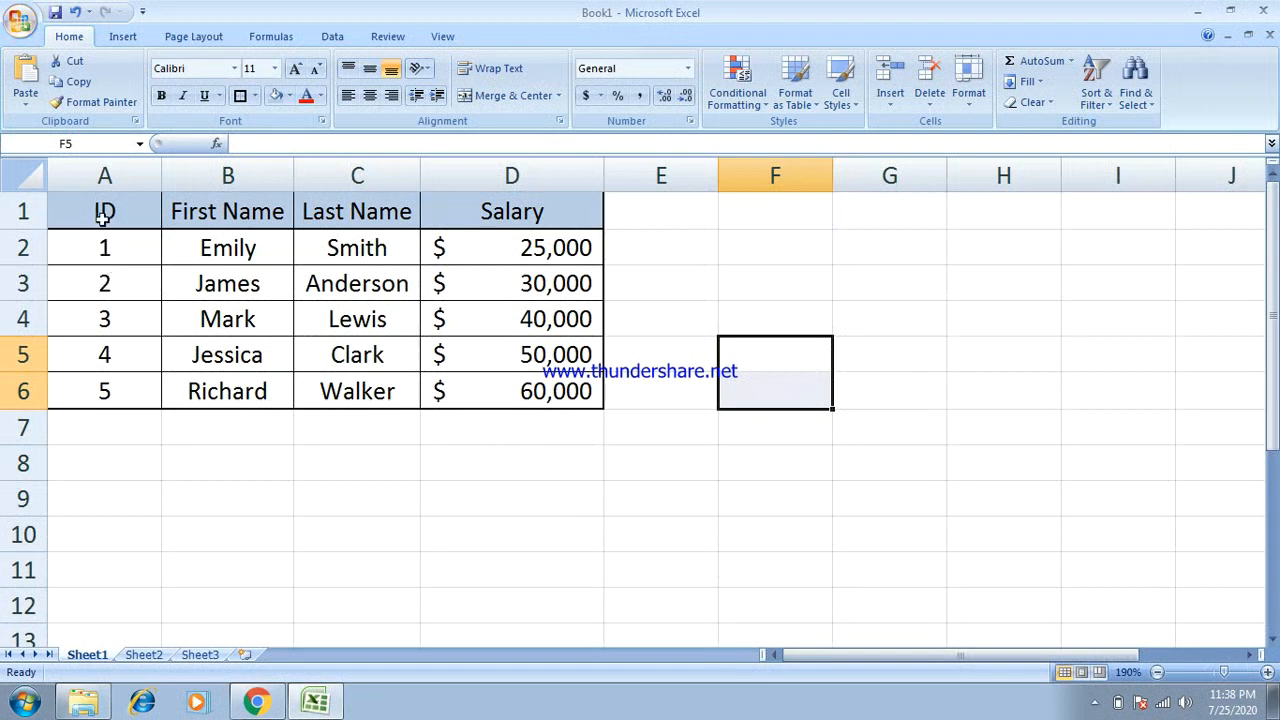
drag(103, 211, 473, 213)
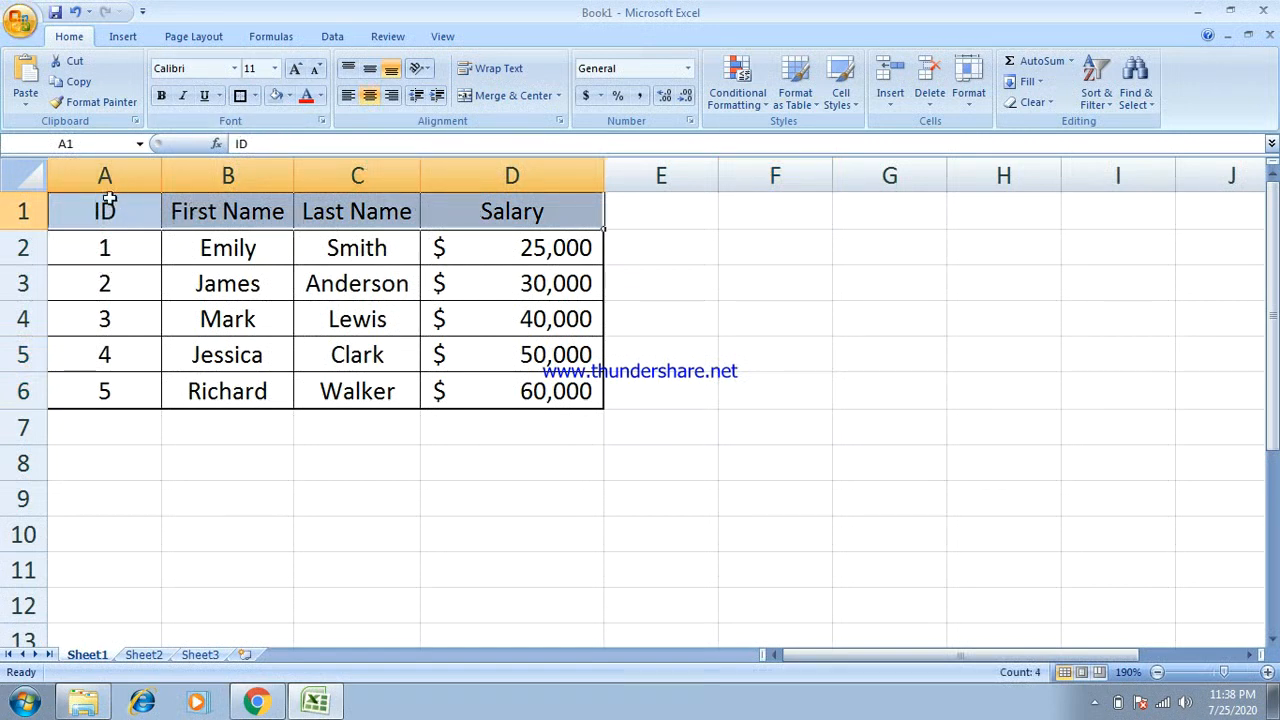
drag(105, 207, 435, 217)
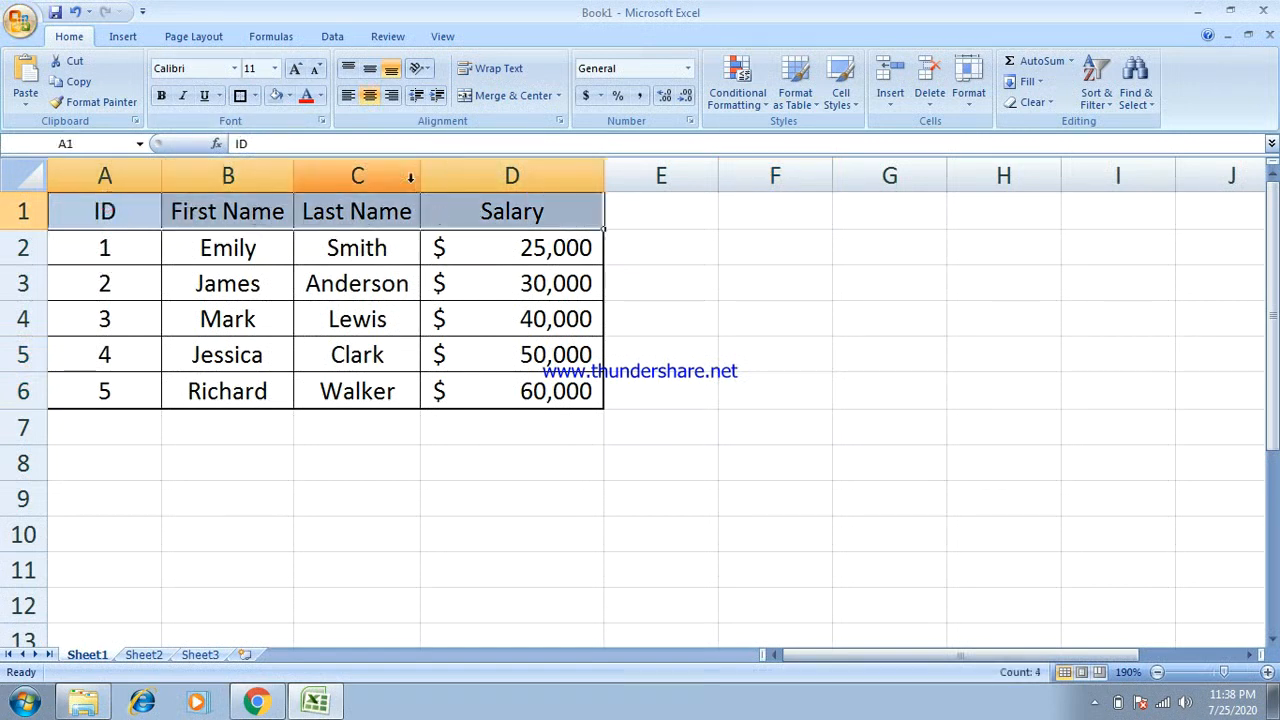
click(162, 97)
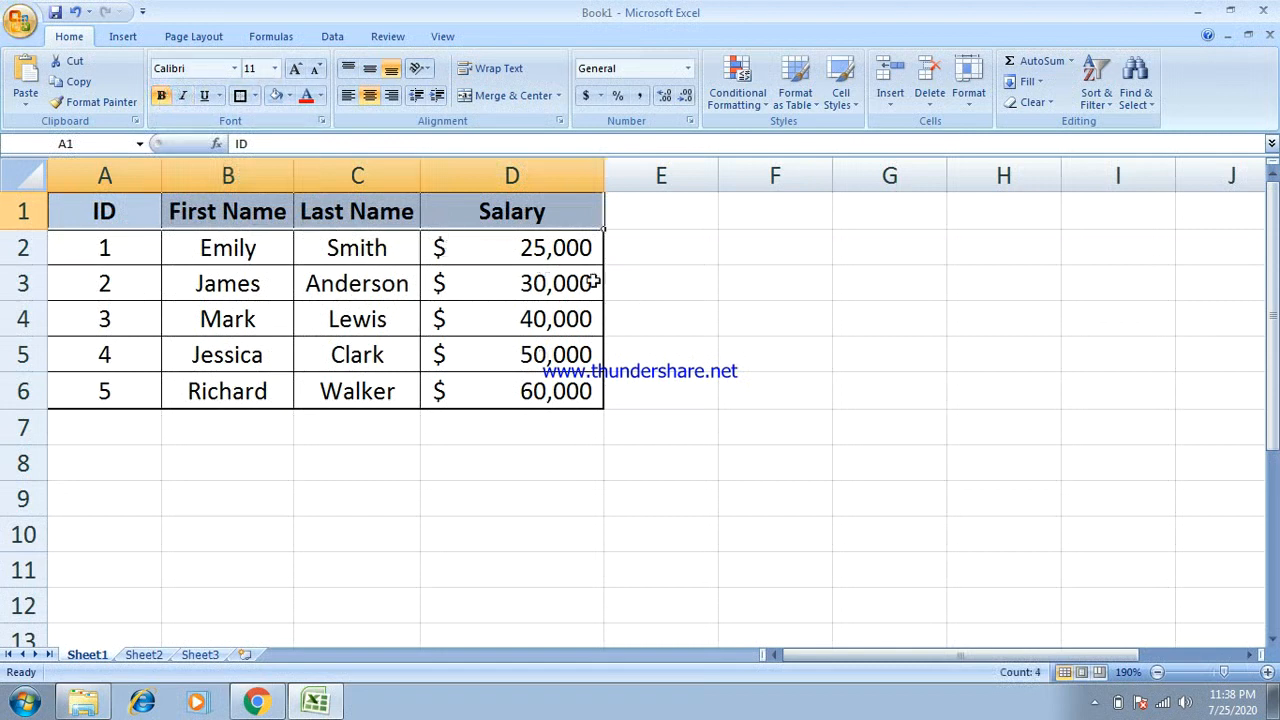
click(614, 311)
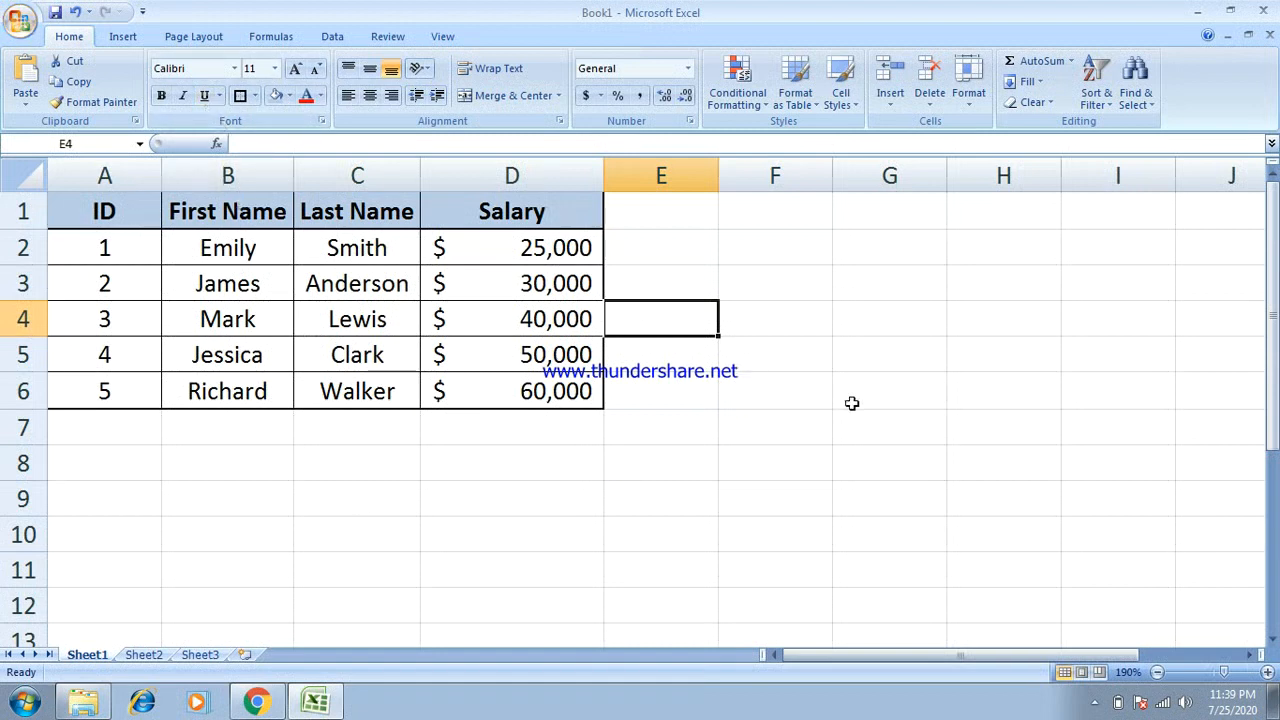
- Fill the data cells A2:D6 with a very light gray theme color
drag(95, 245, 484, 388)
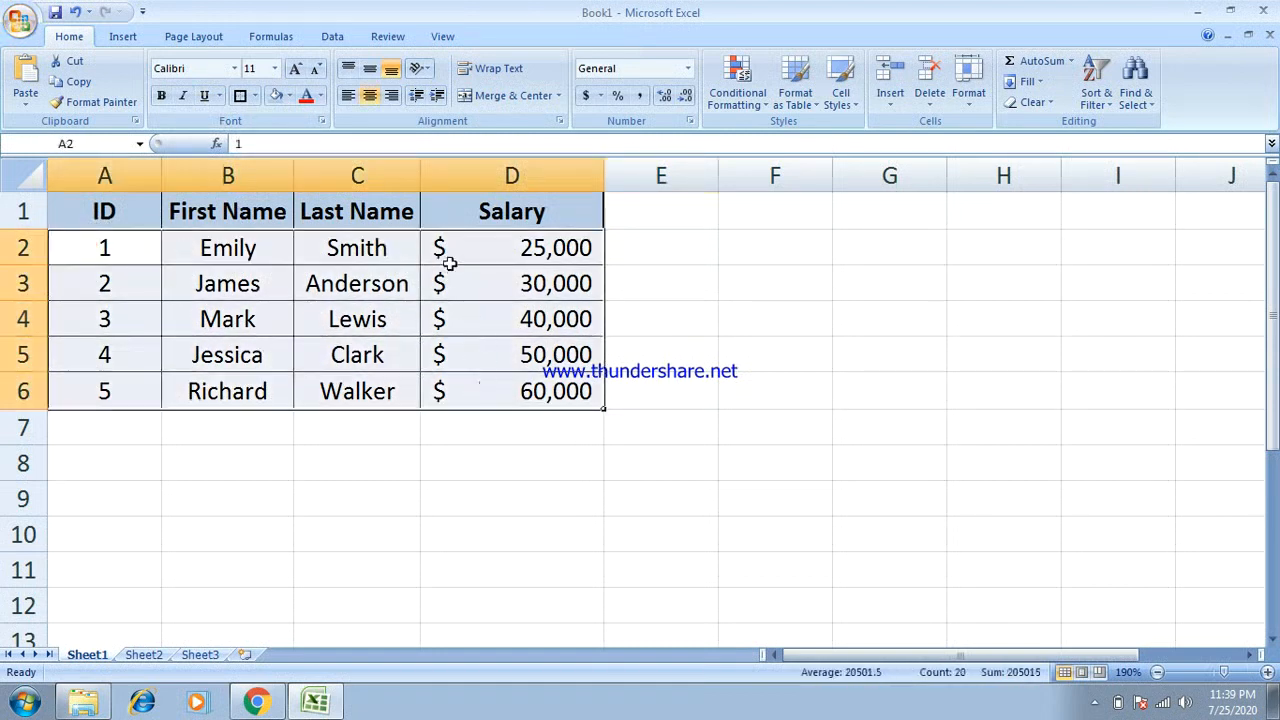
click(290, 96)
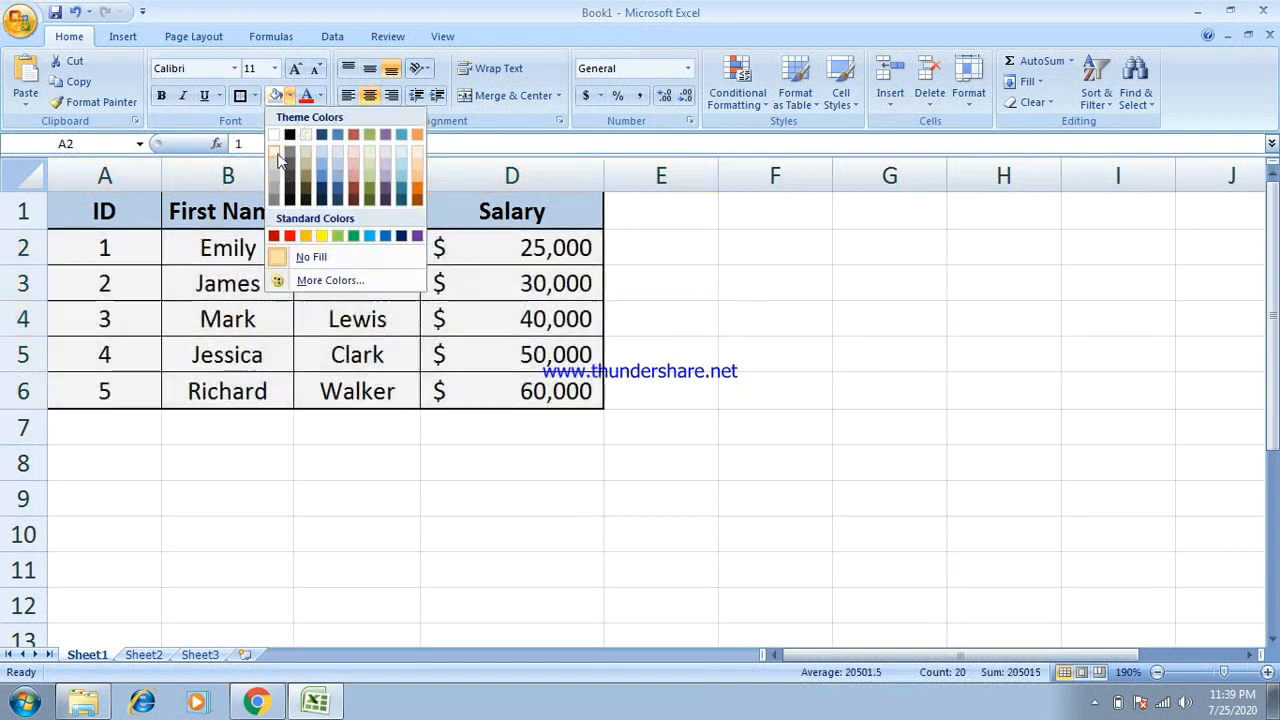
click(274, 134)
click(994, 514)
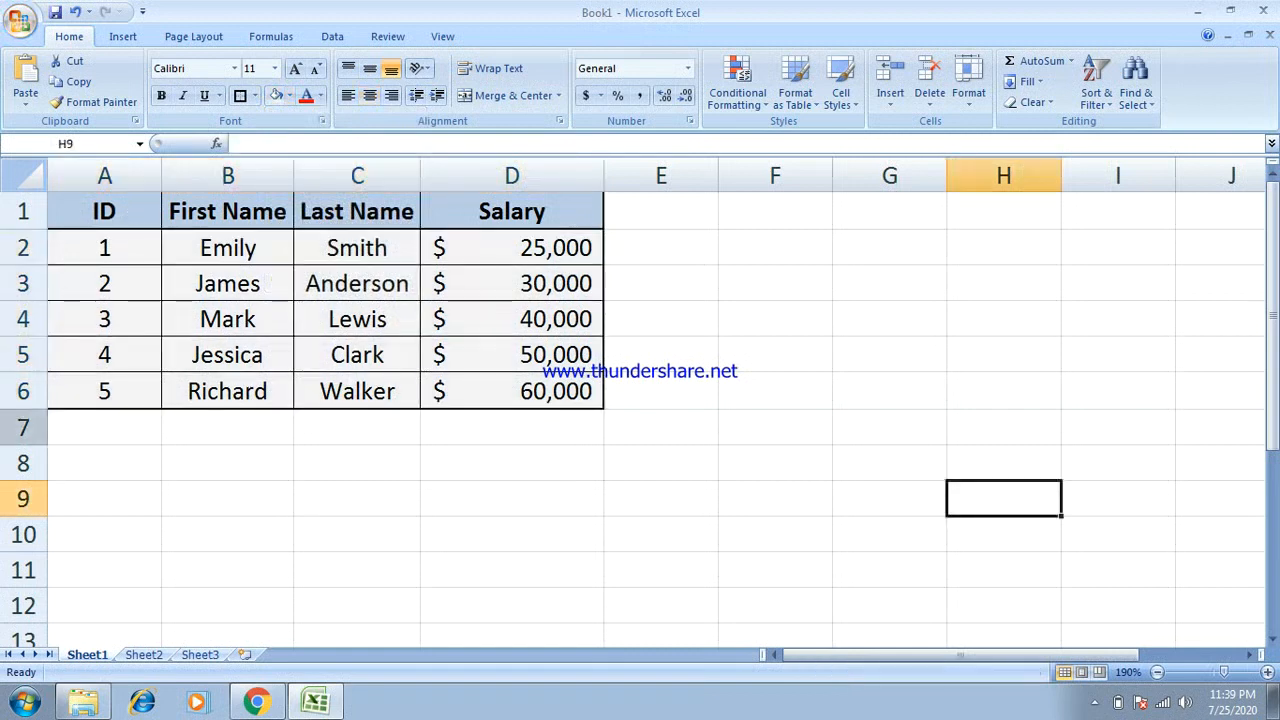